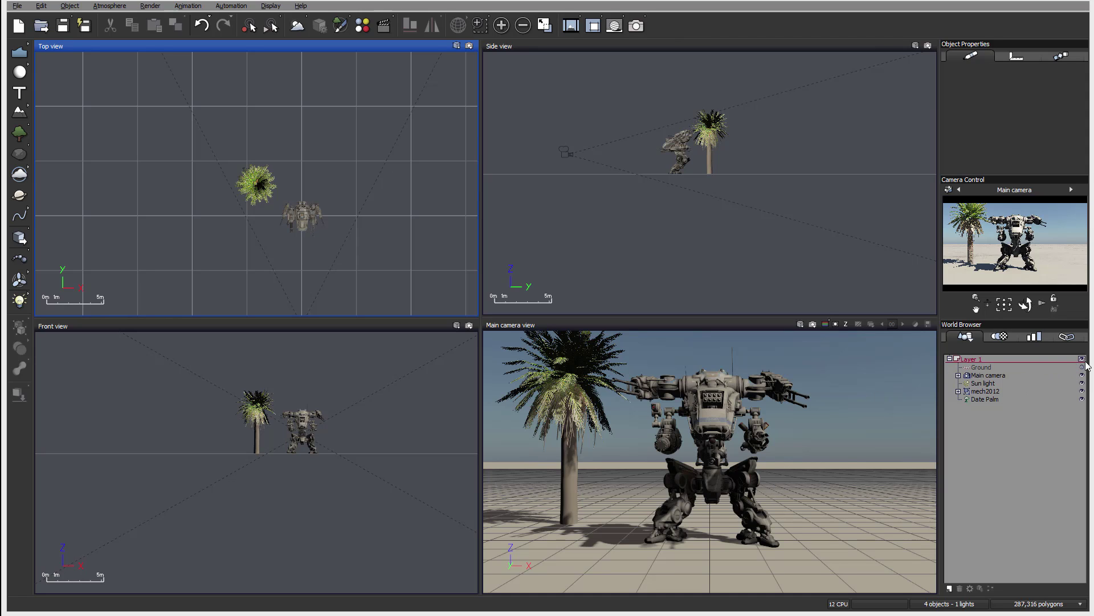
Hide and re-show mech2012, then expand and collapse the Main camera entry.
{"action": "left_click", "coordinate": [1083, 392]}
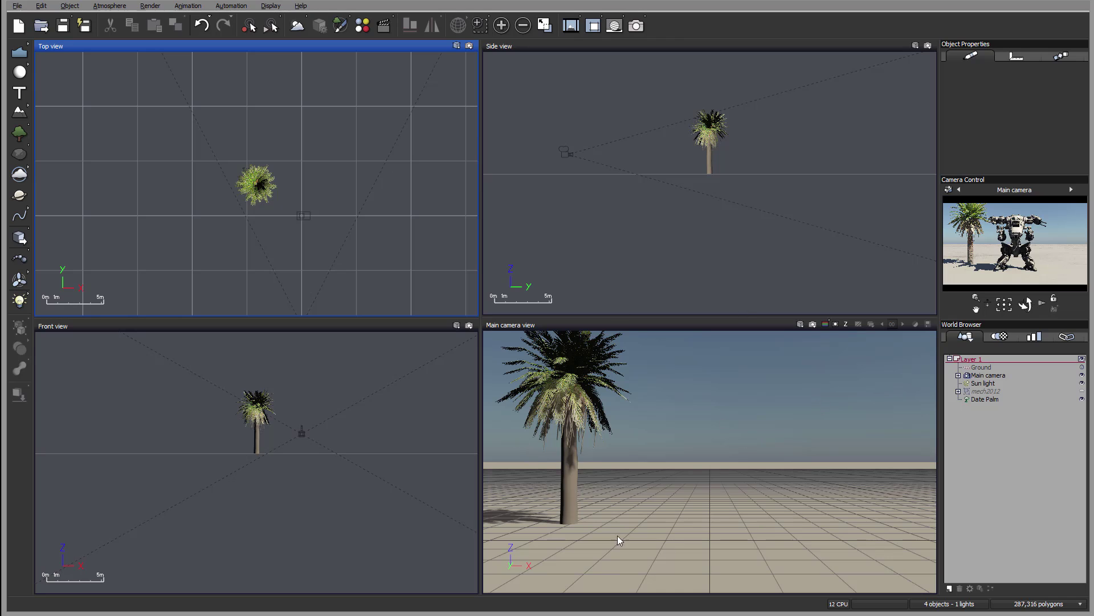
{"action": "left_click", "coordinate": [1082, 392]}
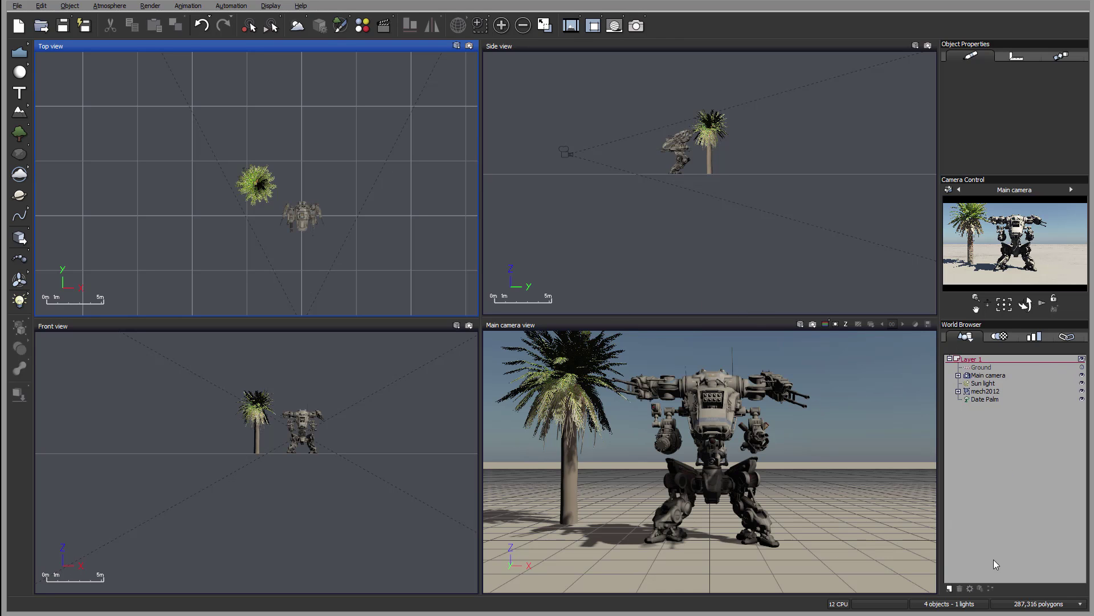
{"action": "left_click", "coordinate": [958, 375]}
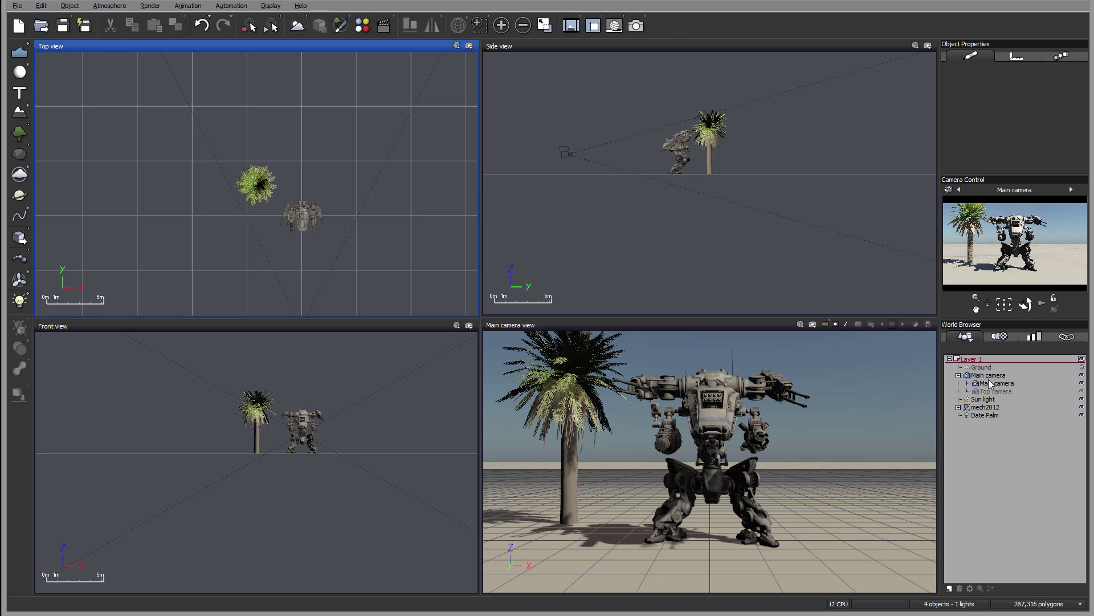
{"action": "left_click", "coordinate": [958, 375]}
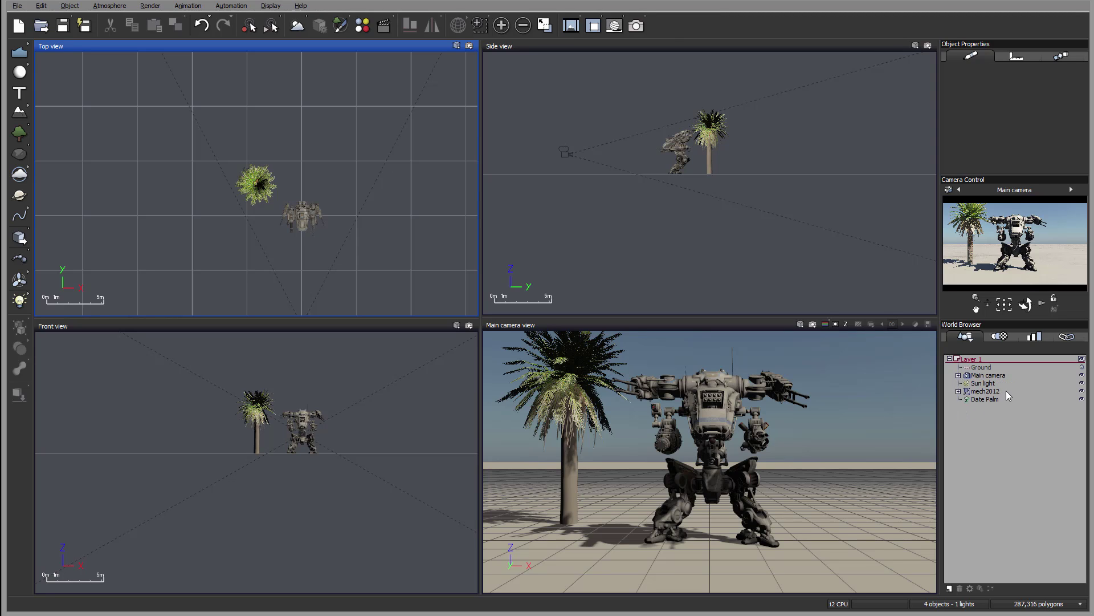
Expand mech2012 to its Body part, decline the render toggle, and deselect it.
{"action": "left_click", "coordinate": [958, 392]}
{"action": "left_click", "coordinate": [976, 399]}
{"action": "left_click", "coordinate": [799, 327]}
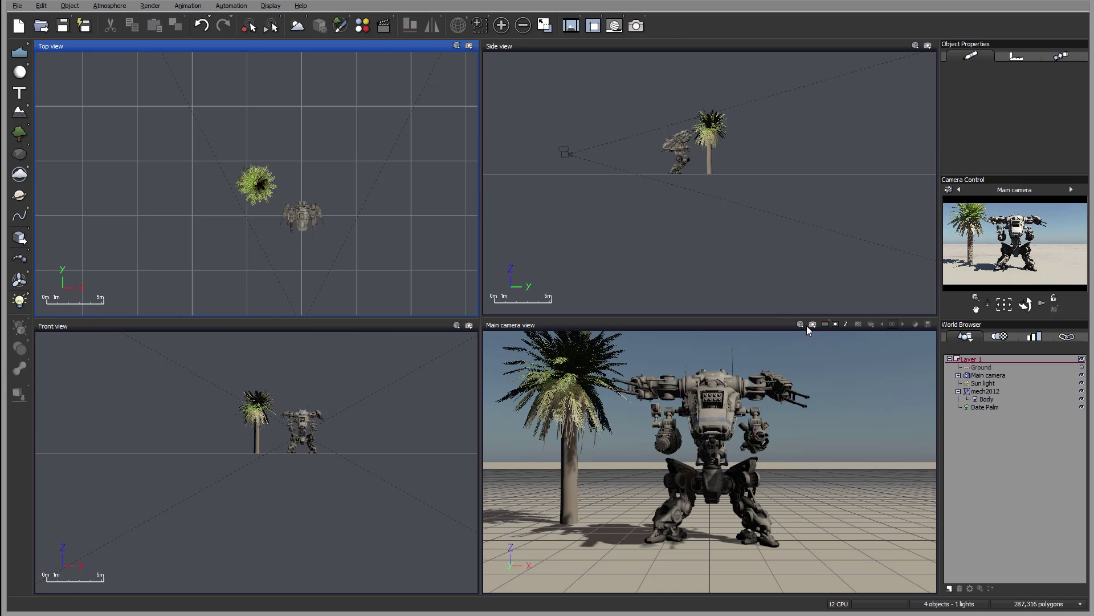
{"action": "left_click", "coordinate": [1014, 436]}
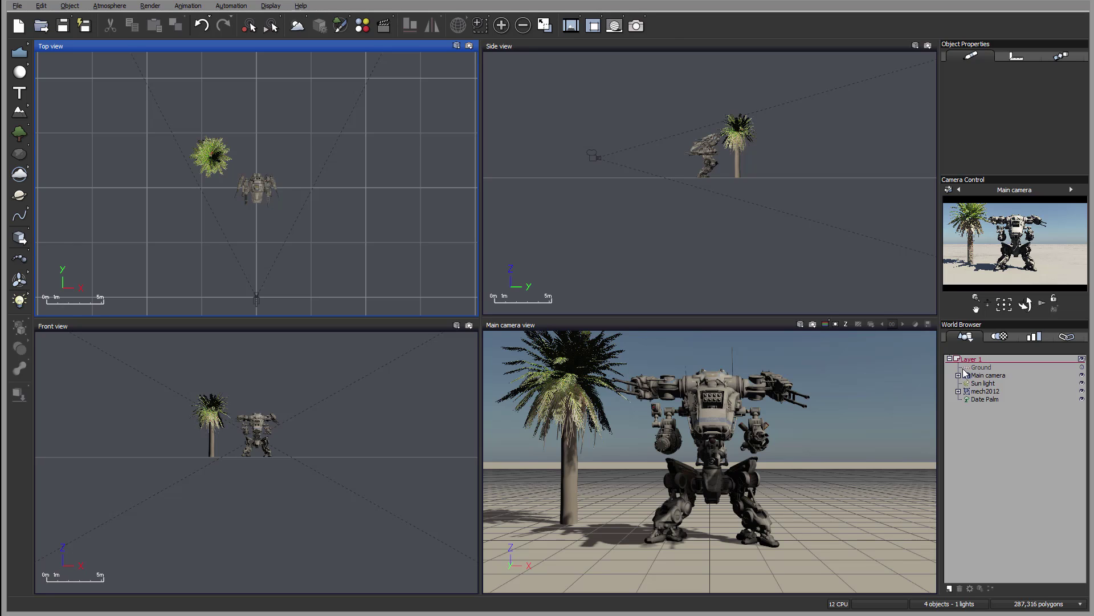
Add an infinite Sea plane, then delete it from the World Browser.
{"action": "left_click", "coordinate": [20, 52]}
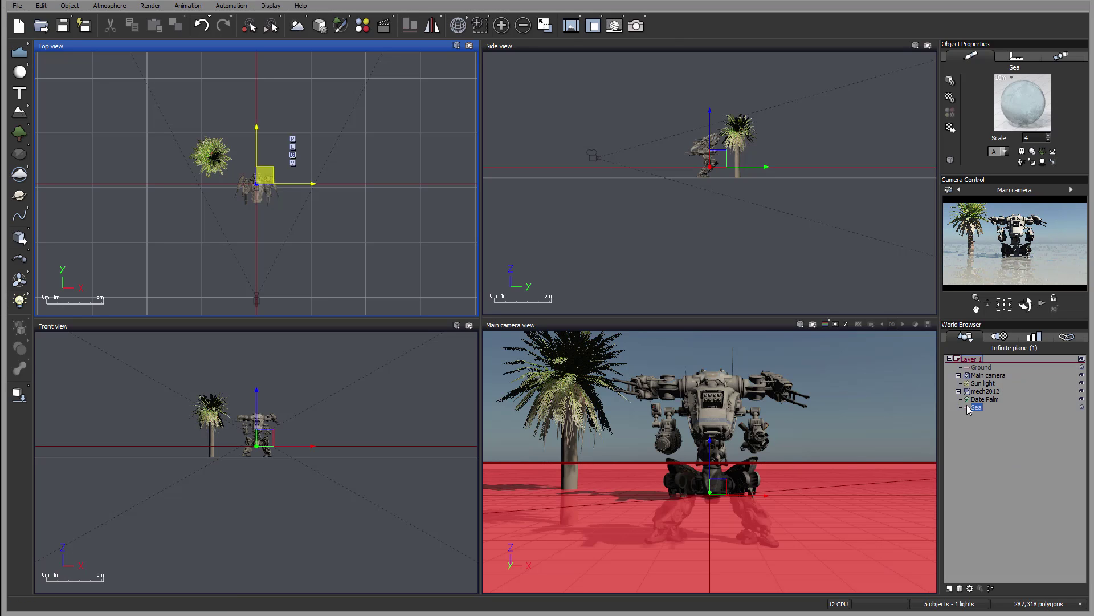
{"action": "left_click", "coordinate": [961, 590]}
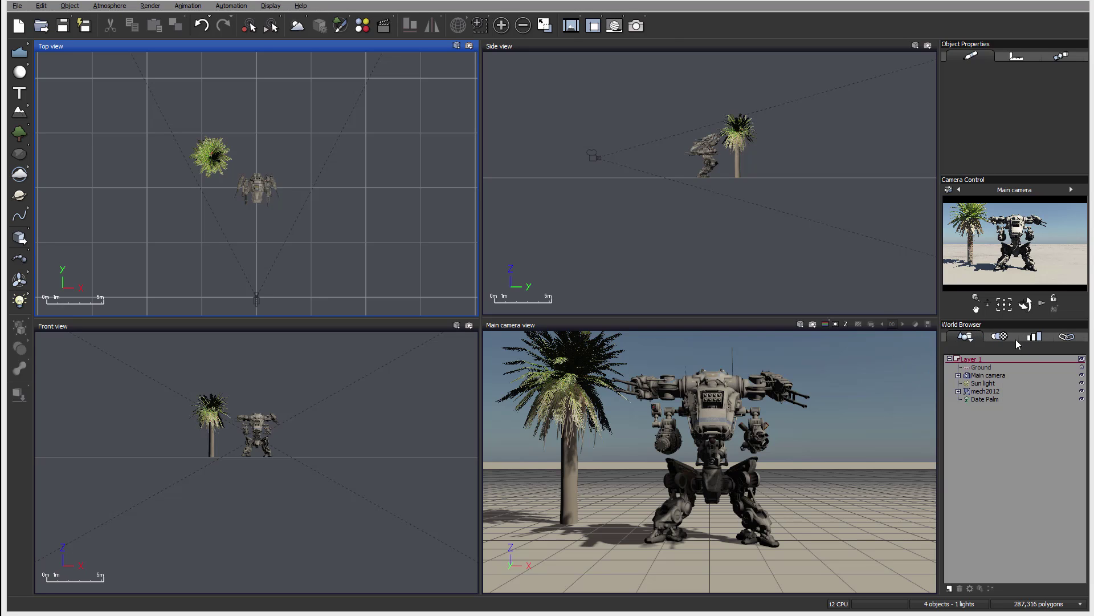
Browse the scene materials list, including CameraCasing's scale, then switch to the layers tab.
{"action": "left_click", "coordinate": [998, 336]}
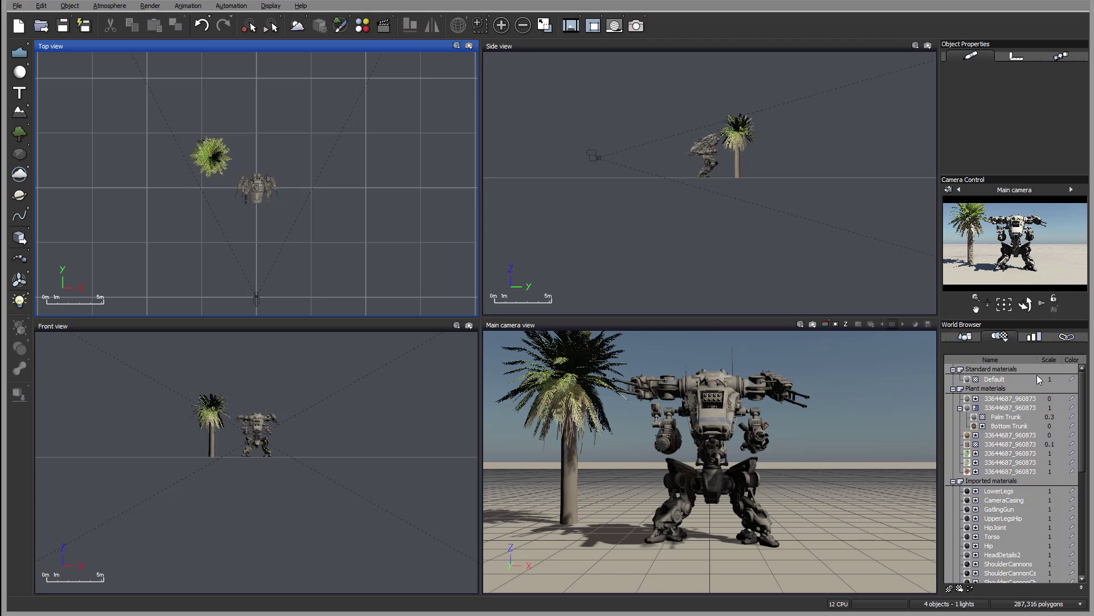
{"action": "left_click", "coordinate": [1051, 500]}
{"action": "scroll", "coordinate": [1086, 408], "scroll_direction": "down", "scroll_amount": 2}
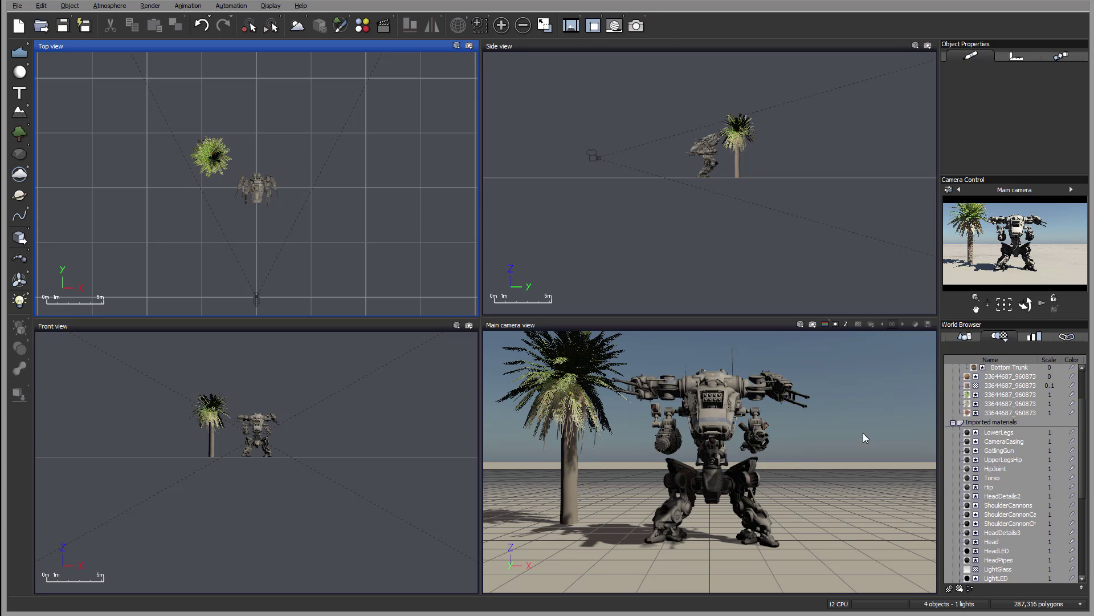
{"action": "left_click_drag", "start_coordinate": [1083, 451], "coordinate": [1083, 526]}
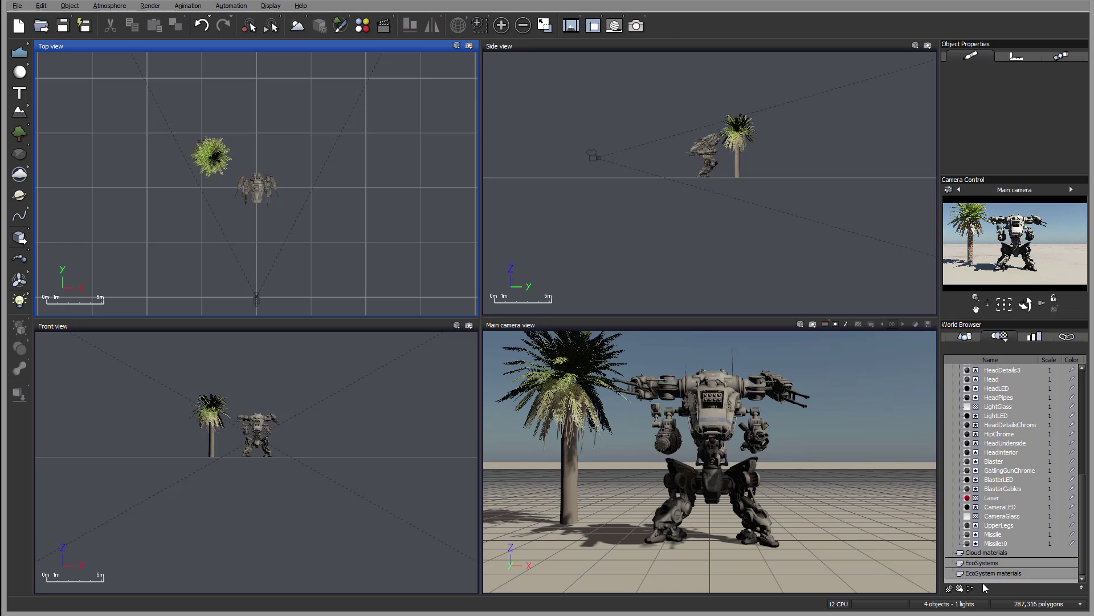
{"action": "left_click", "coordinate": [1033, 337]}
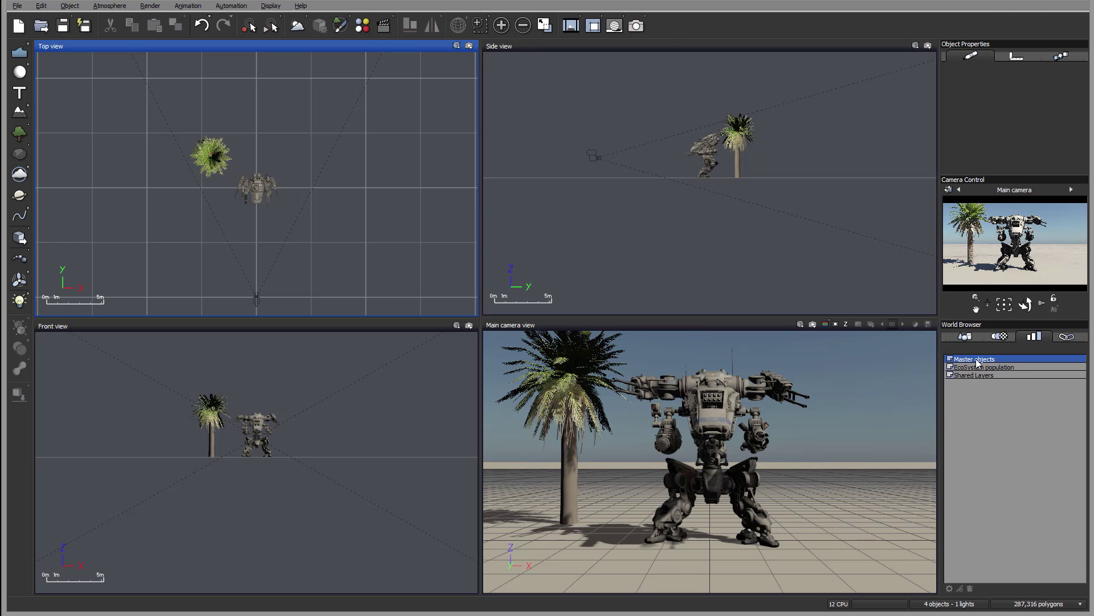
Show the Texture Maps list and pick mk1Lens.jpg, selecting the mech that uses it.
{"action": "left_click", "coordinate": [1066, 336]}
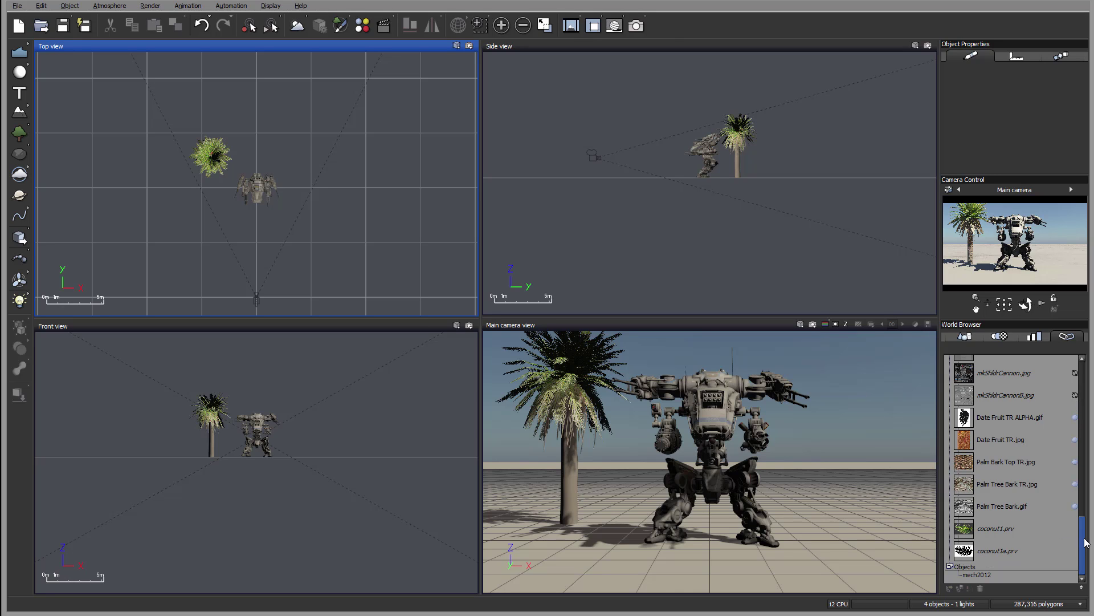
{"action": "left_click_drag", "start_coordinate": [1082, 544], "coordinate": [1083, 376]}
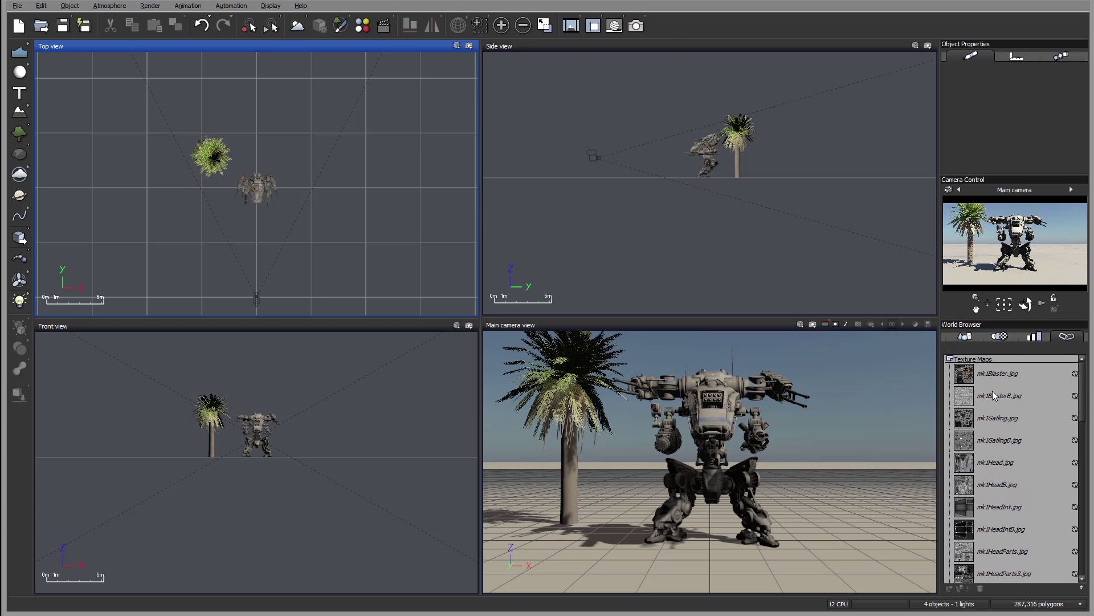
{"action": "left_click_drag", "start_coordinate": [1083, 389], "coordinate": [1087, 461]}
{"action": "left_click", "coordinate": [666, 392]}
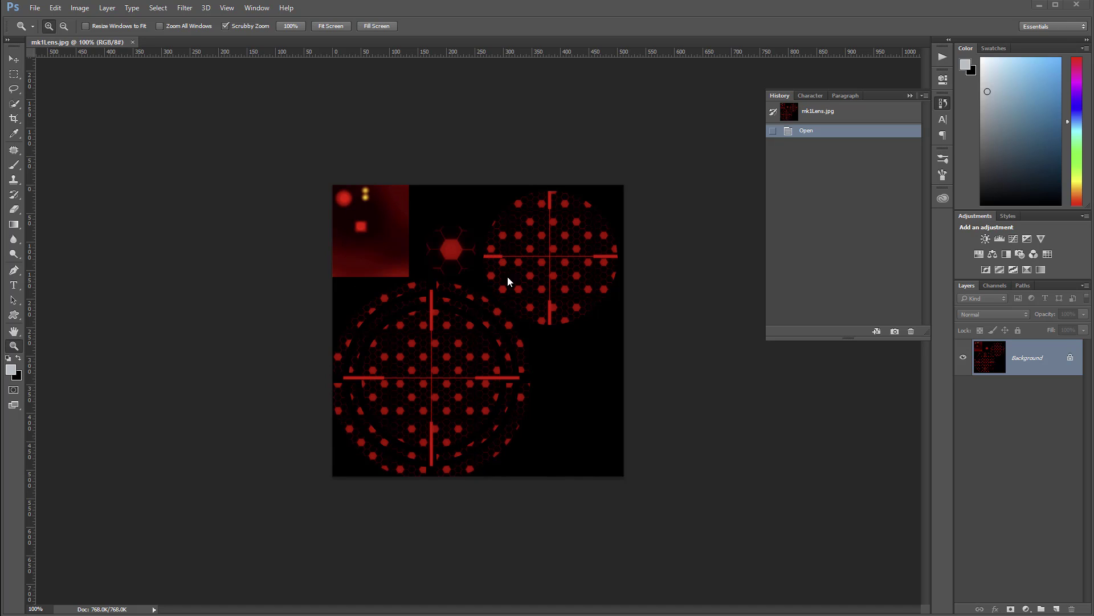
Close Photoshop after viewing mk1Lens.jpg to return to the VUE scene.
{"action": "left_click", "coordinate": [1039, 4]}
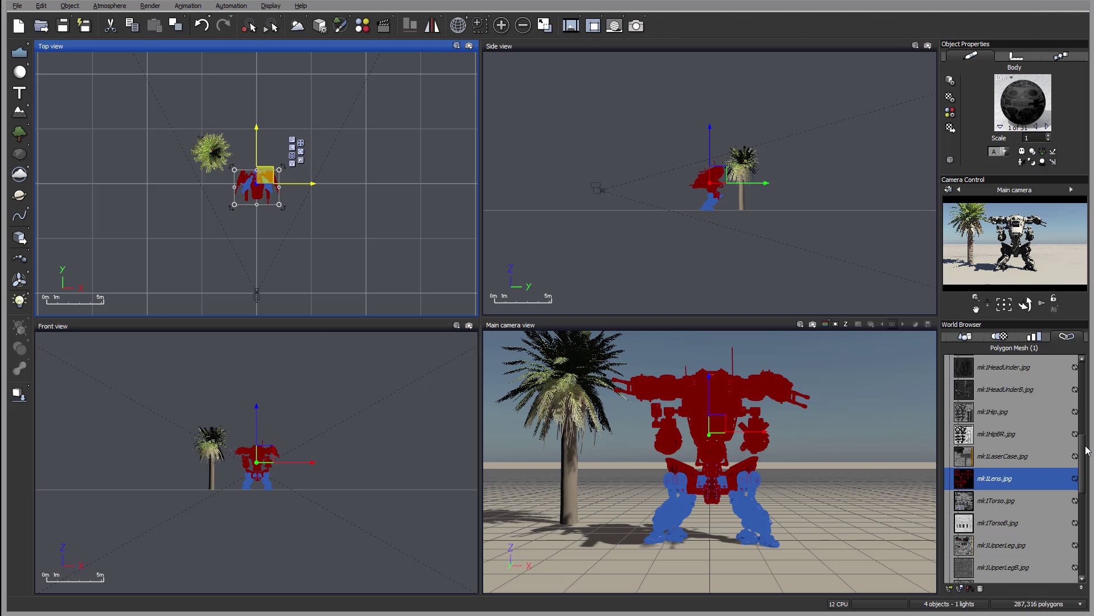
Reveal the full file path of mk1Lens.jpg, then dismiss the path box.
{"action": "left_click", "coordinate": [1012, 482]}
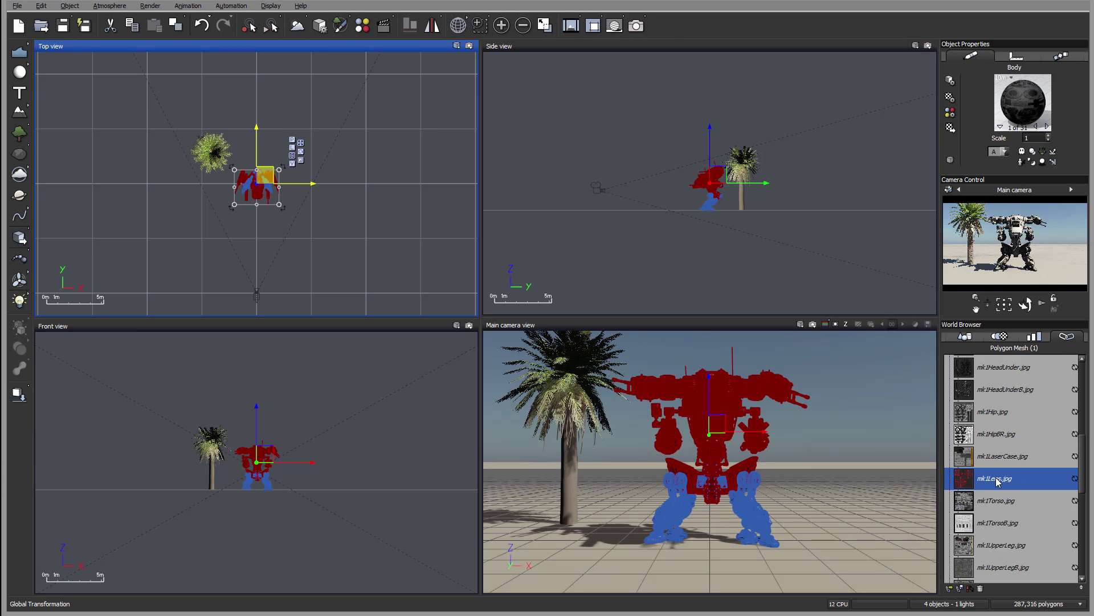
{"action": "left_click", "coordinate": [1006, 483]}
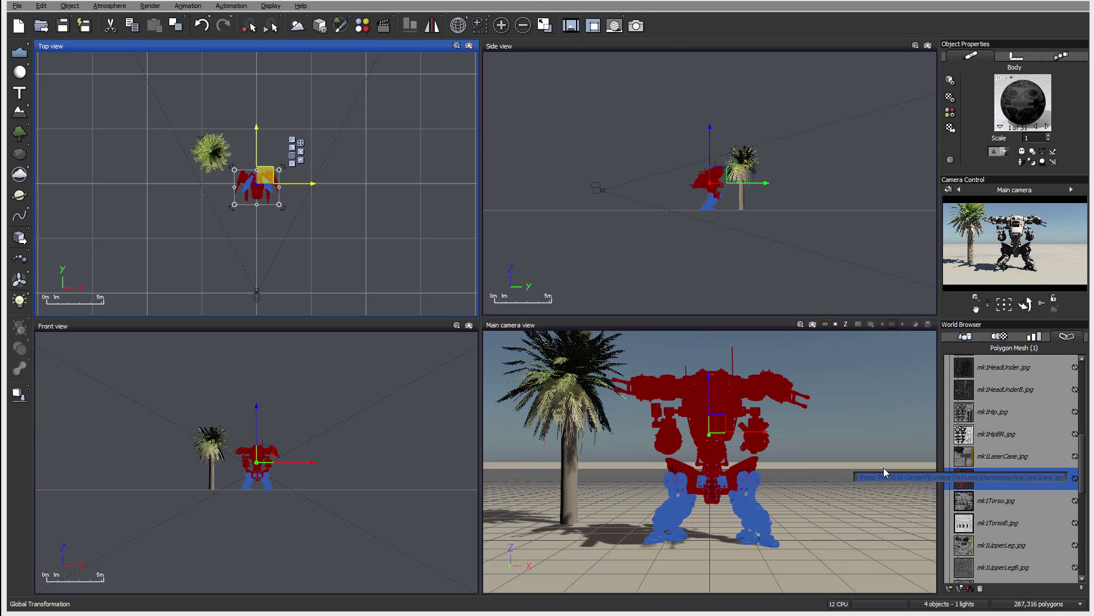
{"action": "key", "text": "Return"}
Select mk1Torso.jpg, the palm via coconut1.prv, then the whole mech2012 model.
{"action": "left_click", "coordinate": [1050, 495]}
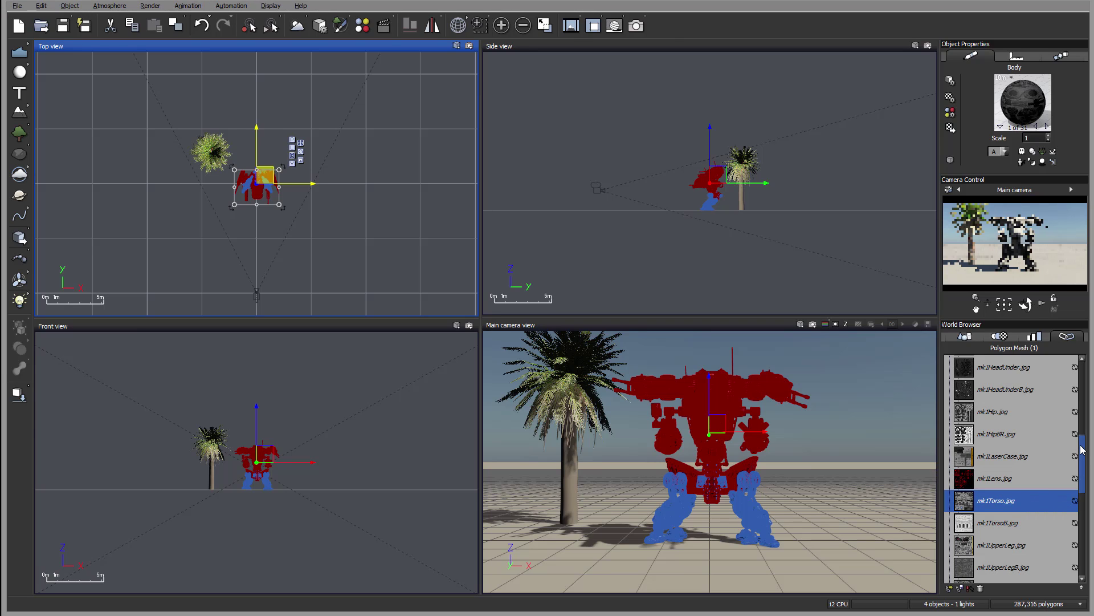
{"action": "left_click_drag", "start_coordinate": [1081, 450], "coordinate": [1079, 538]}
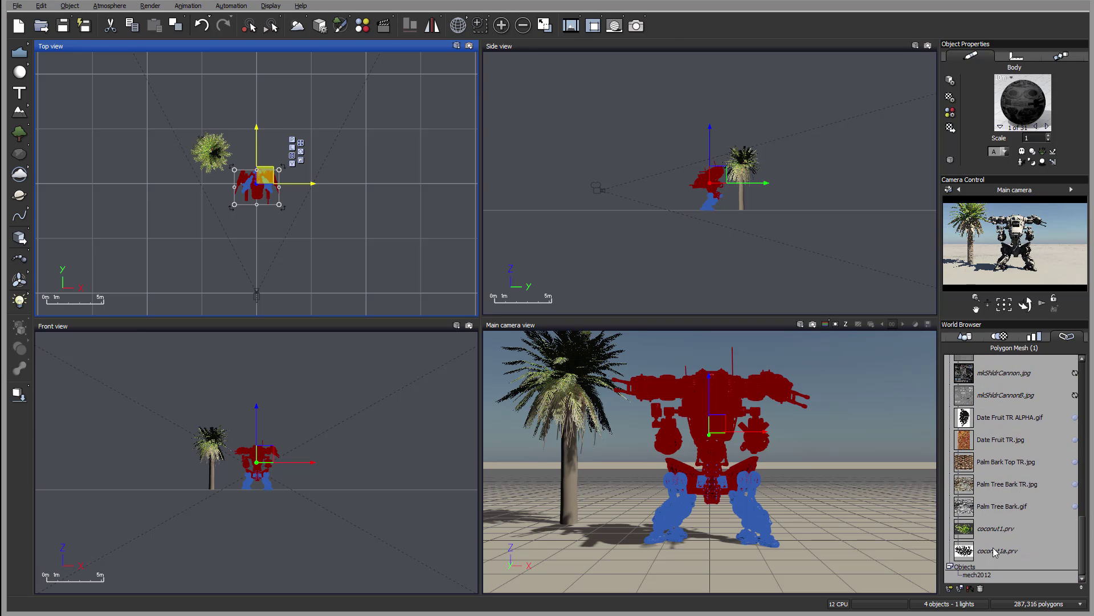
{"action": "left_click", "coordinate": [988, 527]}
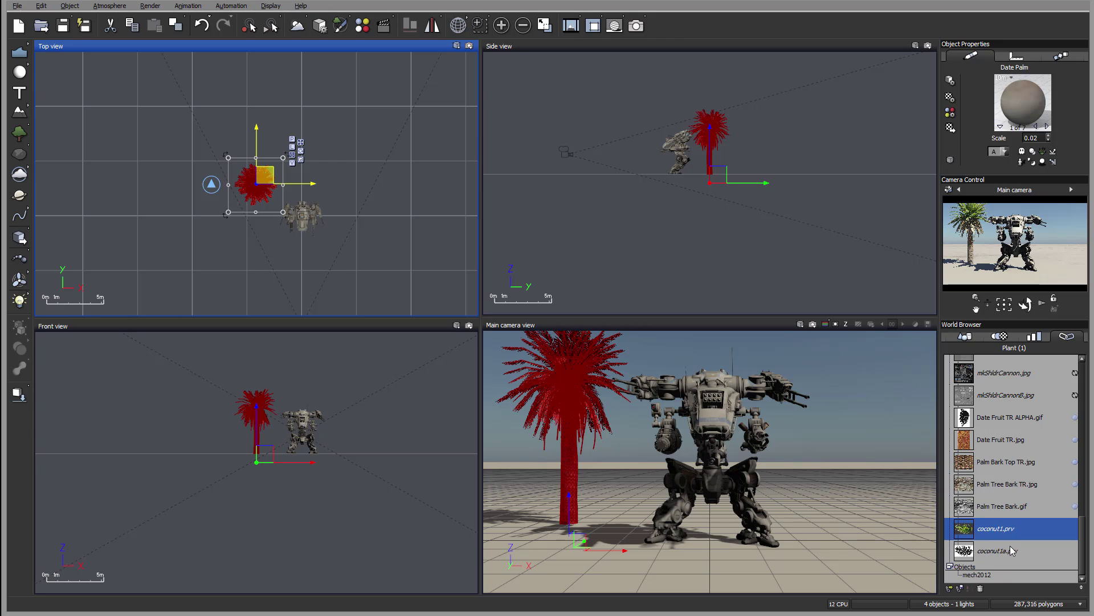
{"action": "left_click", "coordinate": [984, 575]}
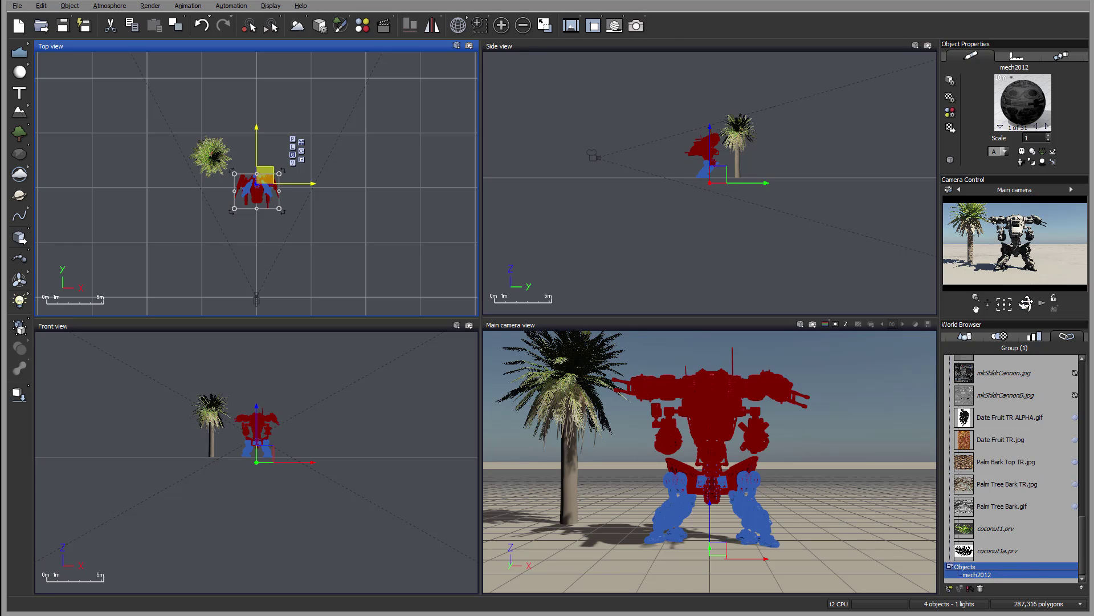
{"action": "left_click_drag", "start_coordinate": [1082, 547], "coordinate": [1092, 378]}
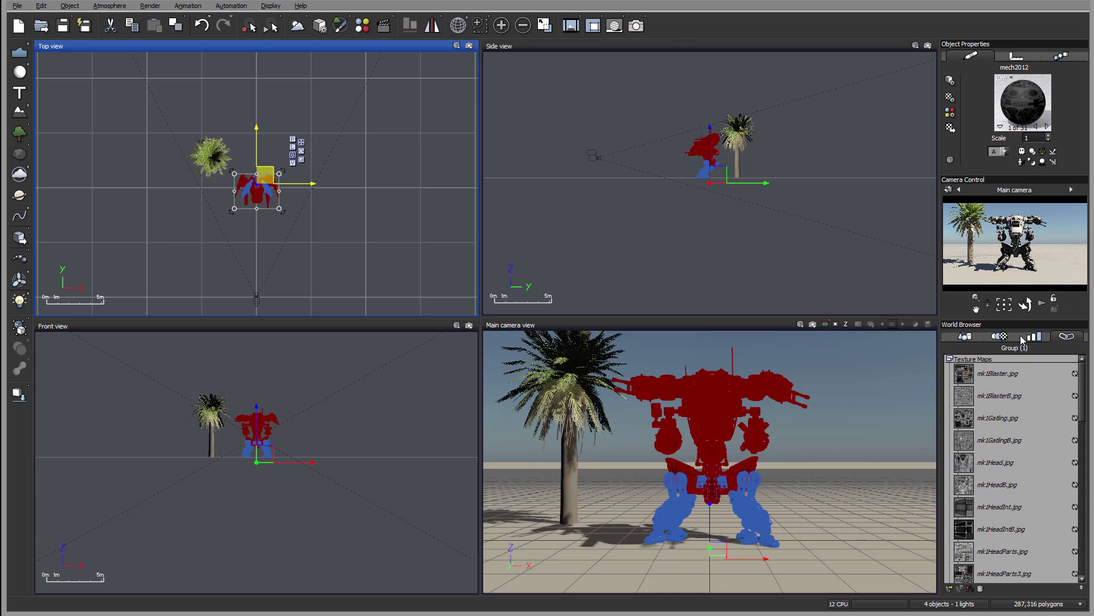
Return to the object tree and show free resources percentage in the status bar.
{"action": "left_click", "coordinate": [963, 336]}
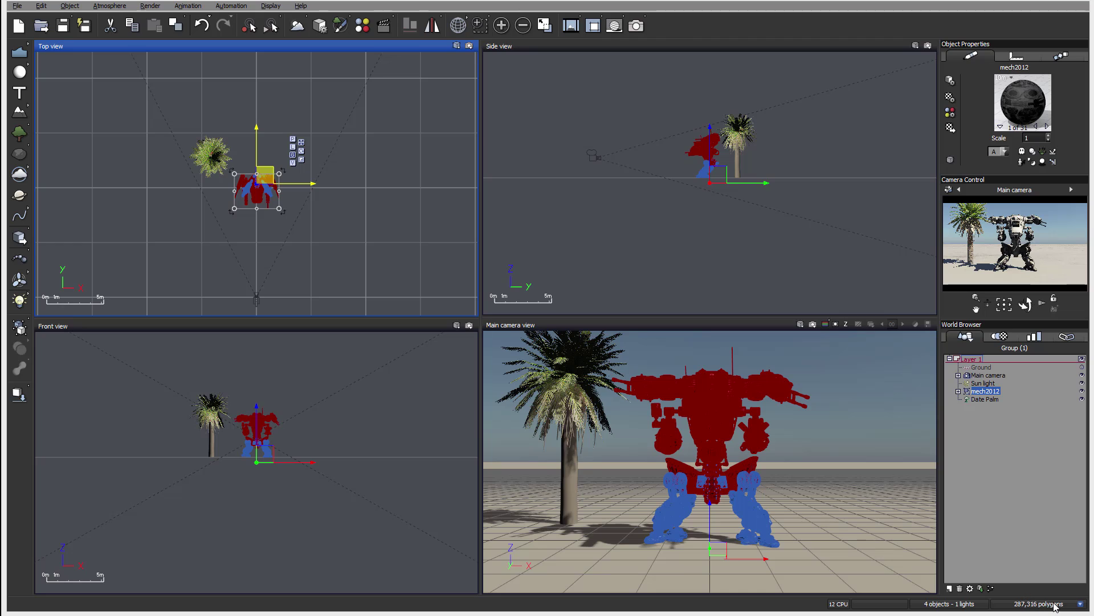
{"action": "left_click", "coordinate": [1077, 605]}
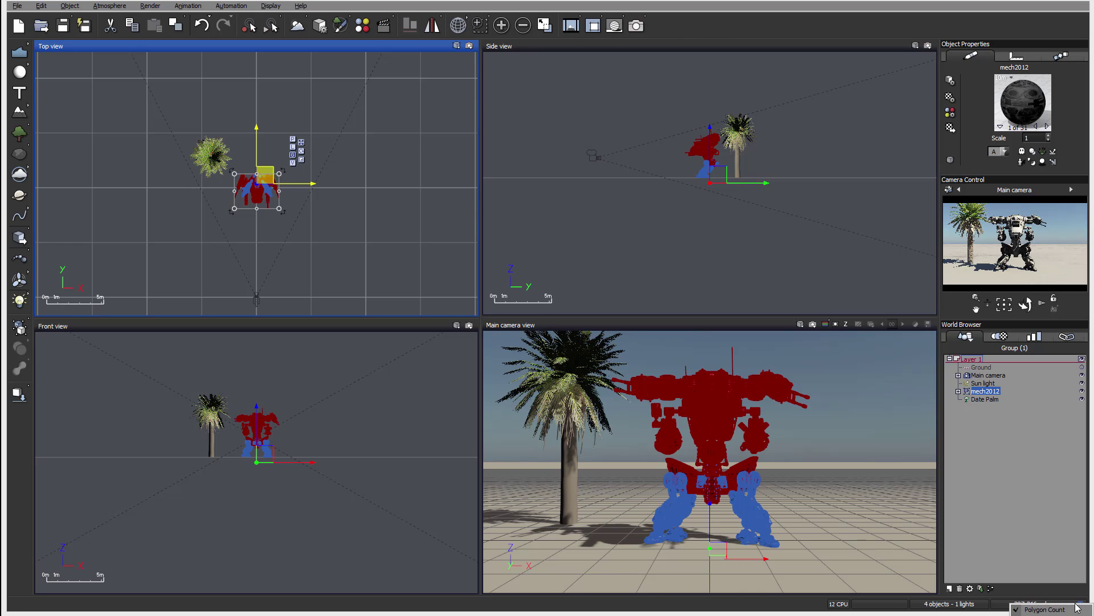
{"action": "left_click", "coordinate": [1029, 607]}
Switch the status readout to GPU memory, then back to Polygon Count (287,316).
{"action": "left_click", "coordinate": [1079, 605]}
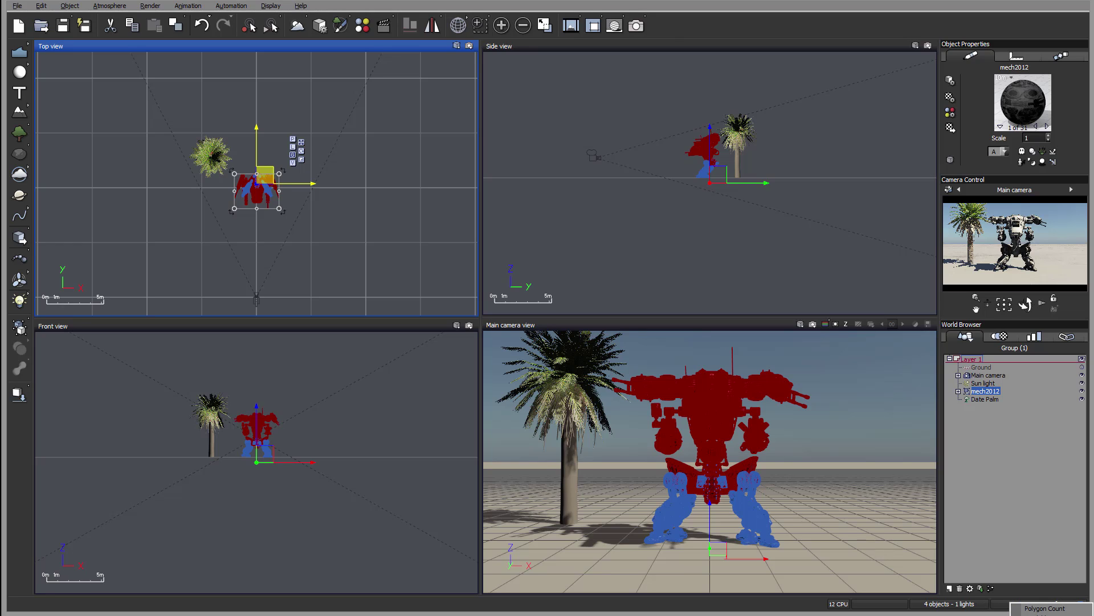
{"action": "left_click", "coordinate": [1043, 614]}
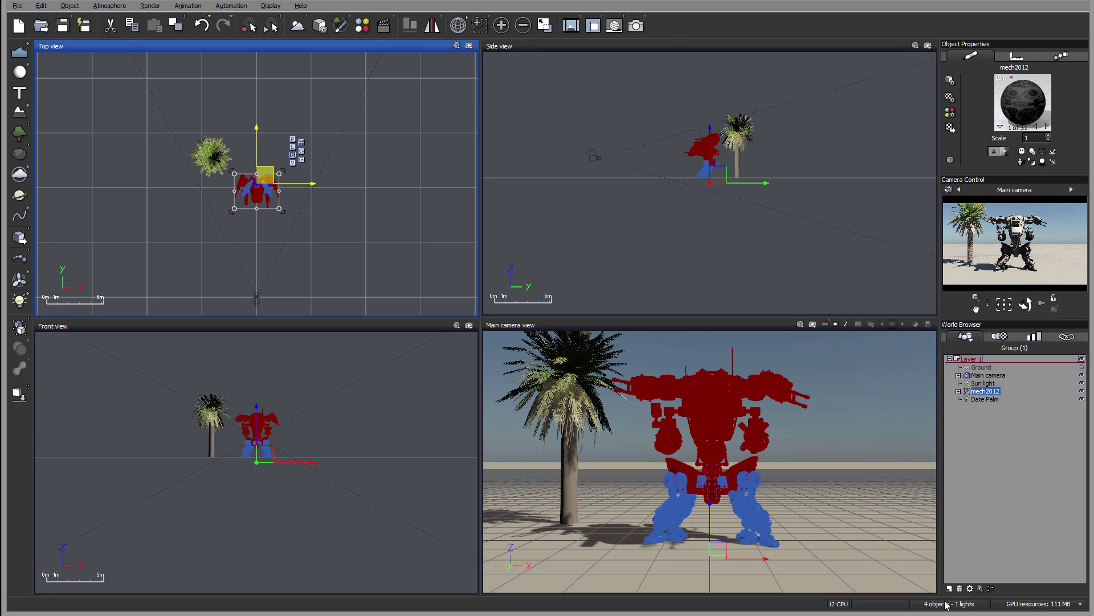
{"action": "left_click", "coordinate": [1081, 606]}
{"action": "left_click", "coordinate": [1055, 611]}
Create Layer 2, decline the render prompt, and move Date Palm onto Layer 2.
{"action": "left_click", "coordinate": [949, 589]}
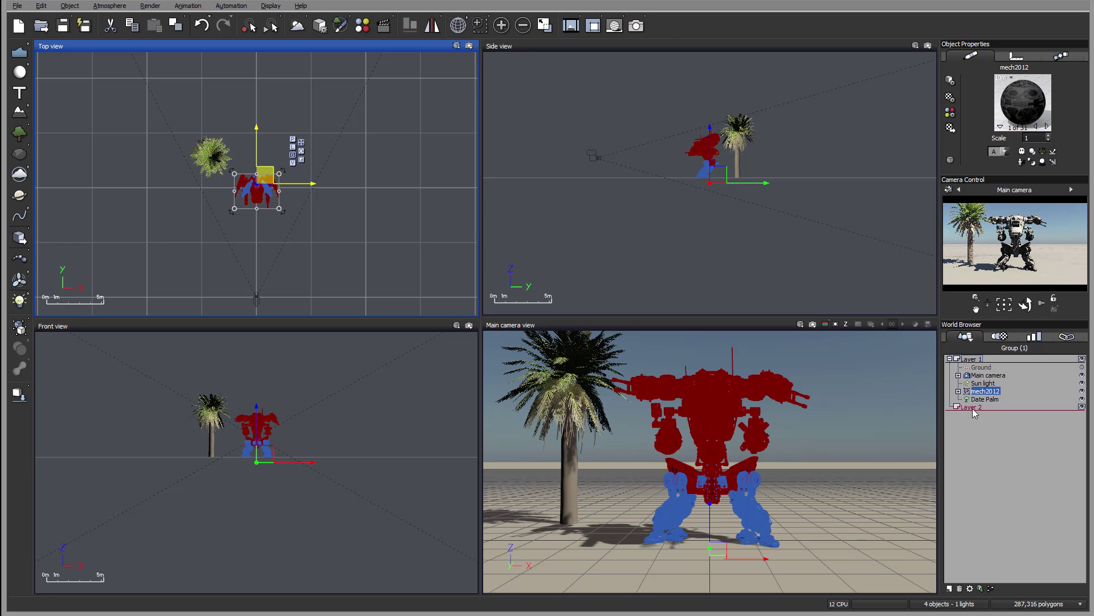
{"action": "left_click", "coordinate": [967, 391]}
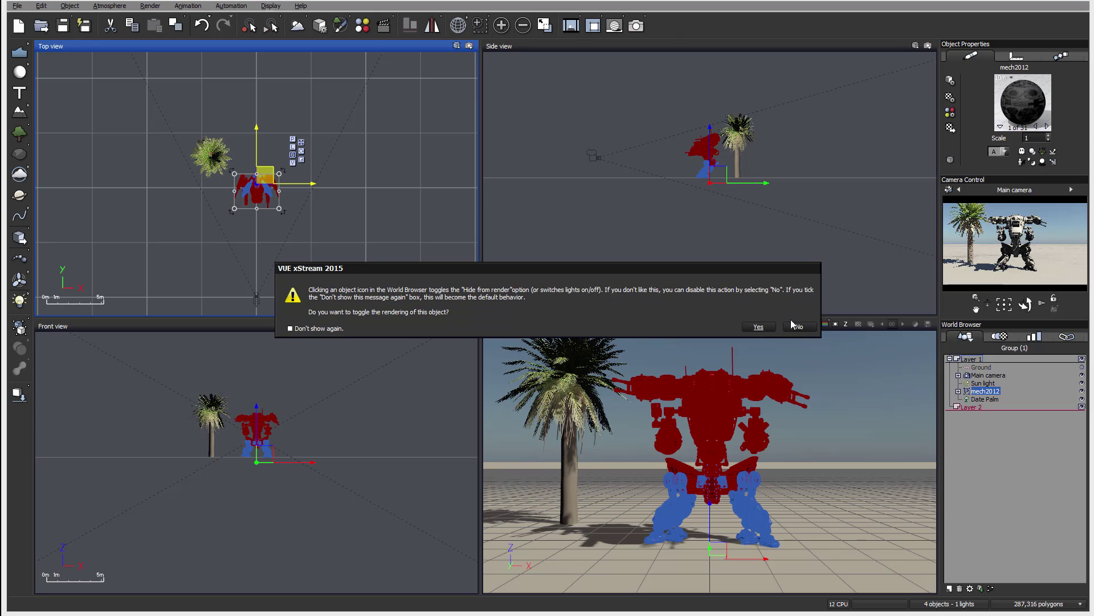
{"action": "left_click", "coordinate": [800, 327]}
{"action": "left_click_drag", "start_coordinate": [994, 403], "coordinate": [1001, 409]}
{"action": "left_click", "coordinate": [1003, 407]}
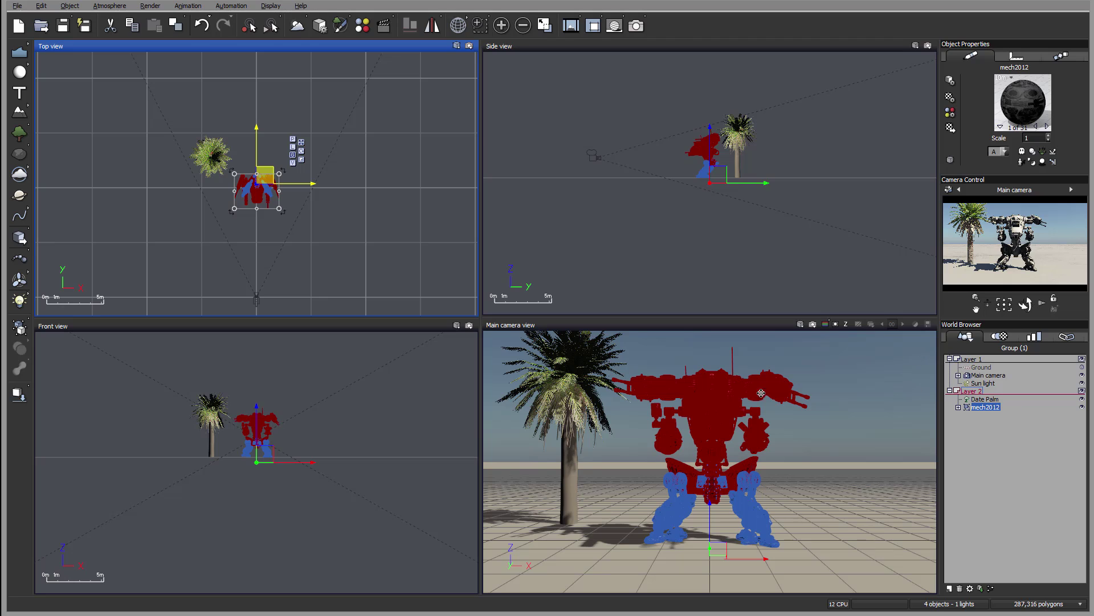
{"action": "left_click", "coordinate": [1082, 390]}
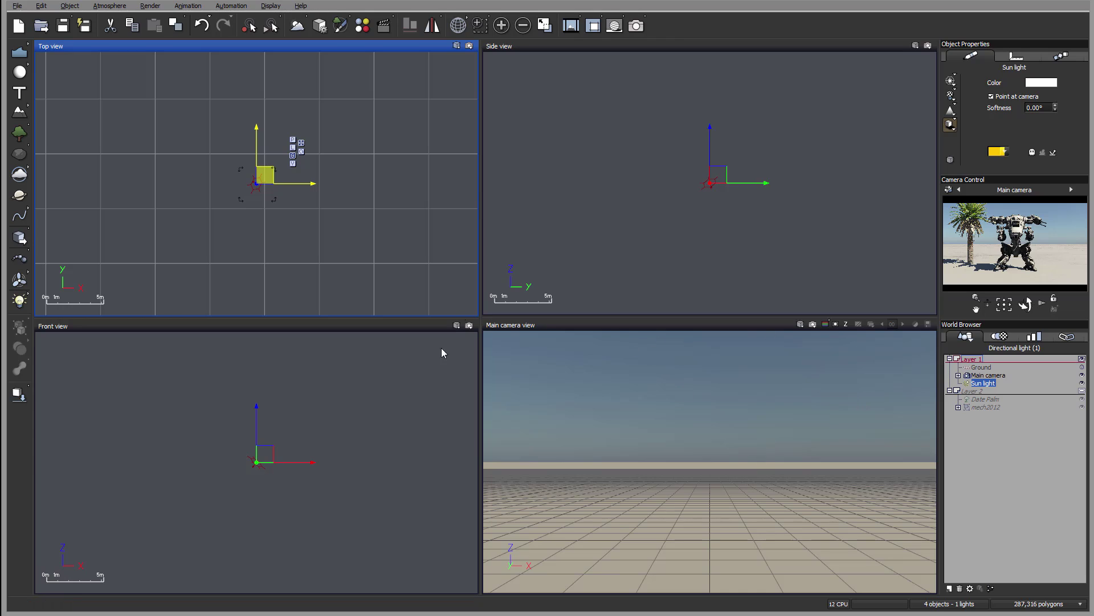
{"action": "left_click", "coordinate": [665, 325]}
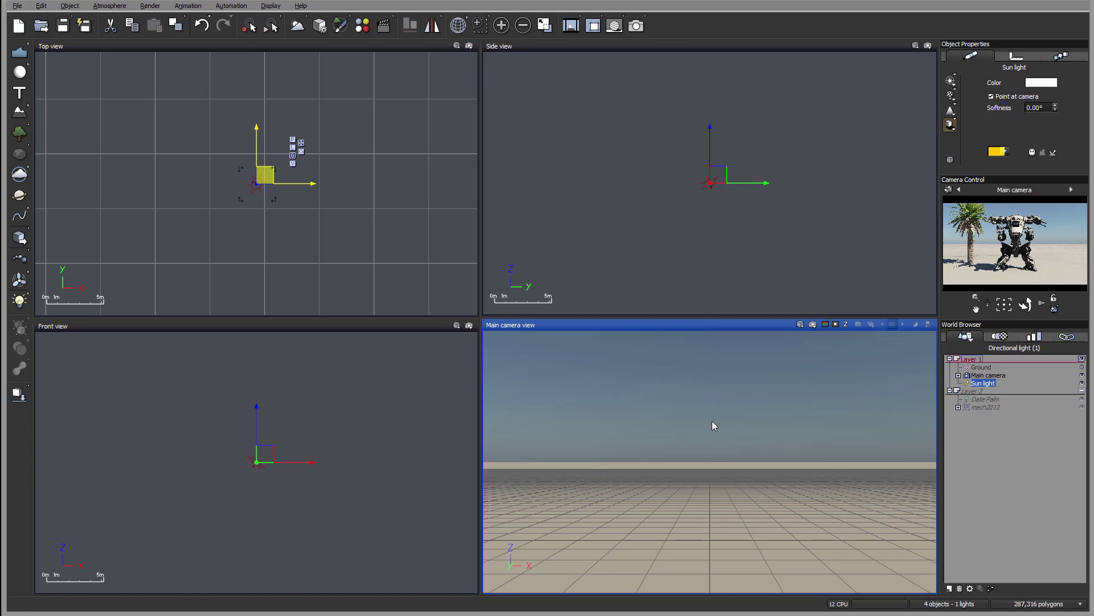
{"action": "left_click", "coordinate": [1082, 391]}
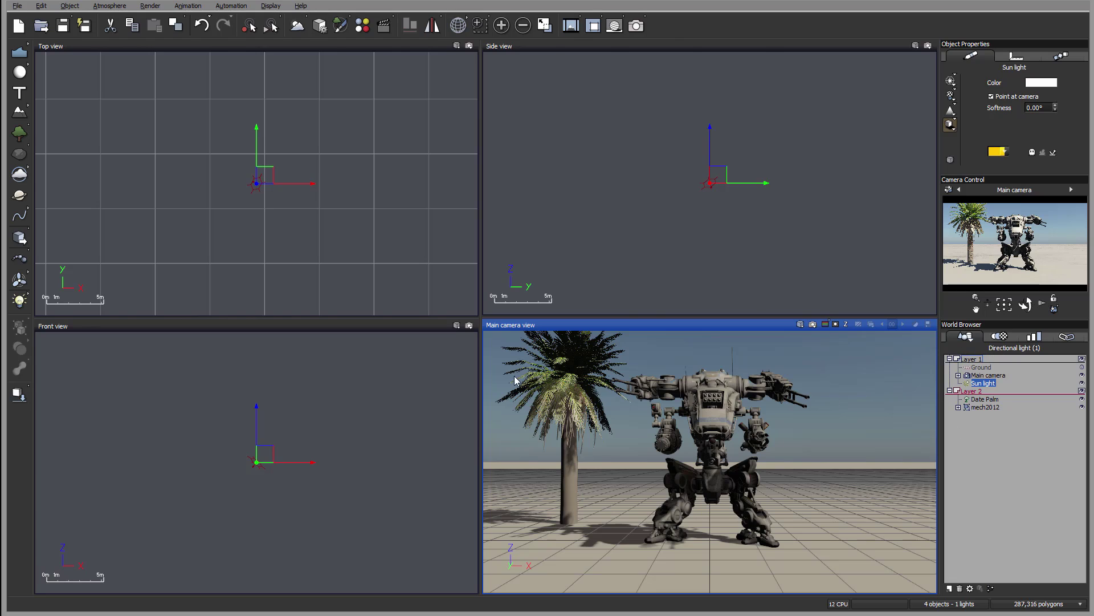
{"action": "left_click", "coordinate": [950, 588]}
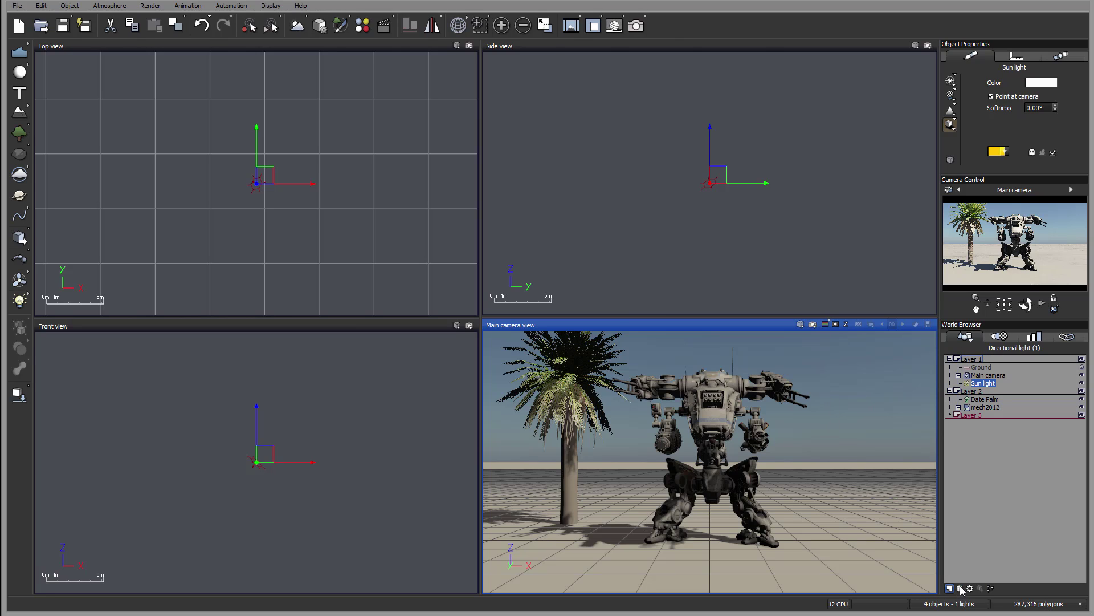
{"action": "left_click", "coordinate": [976, 413]}
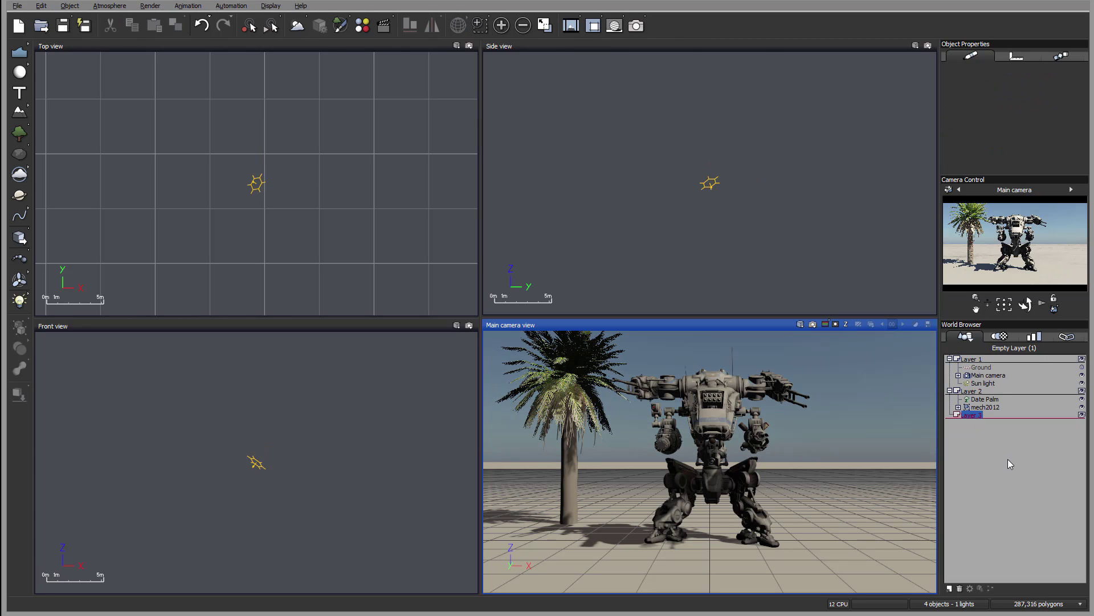
{"action": "left_click", "coordinate": [960, 588]}
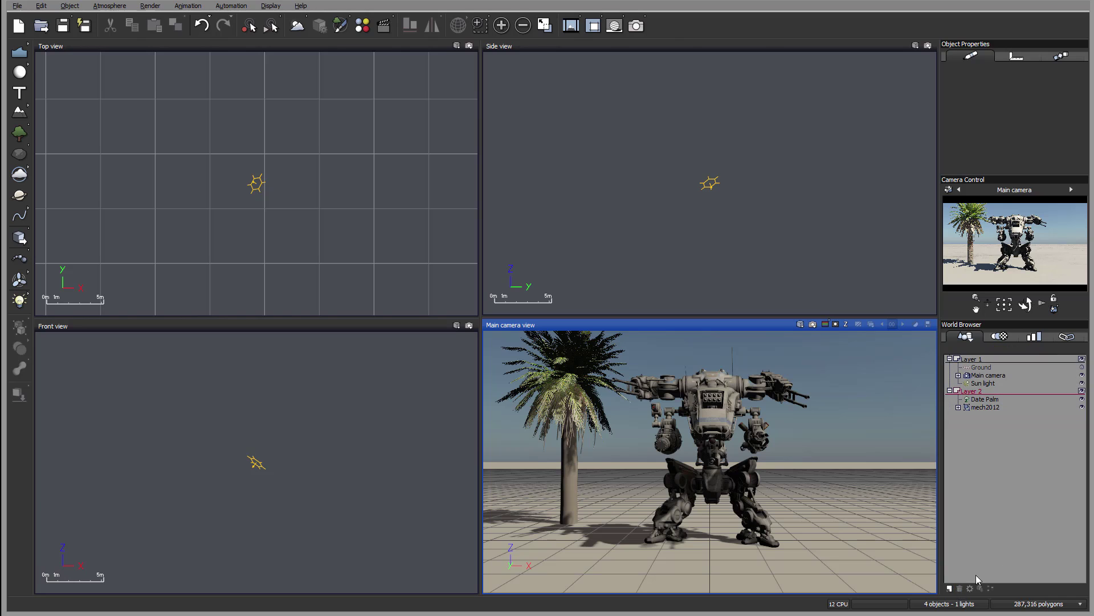
{"action": "left_click", "coordinate": [992, 400]}
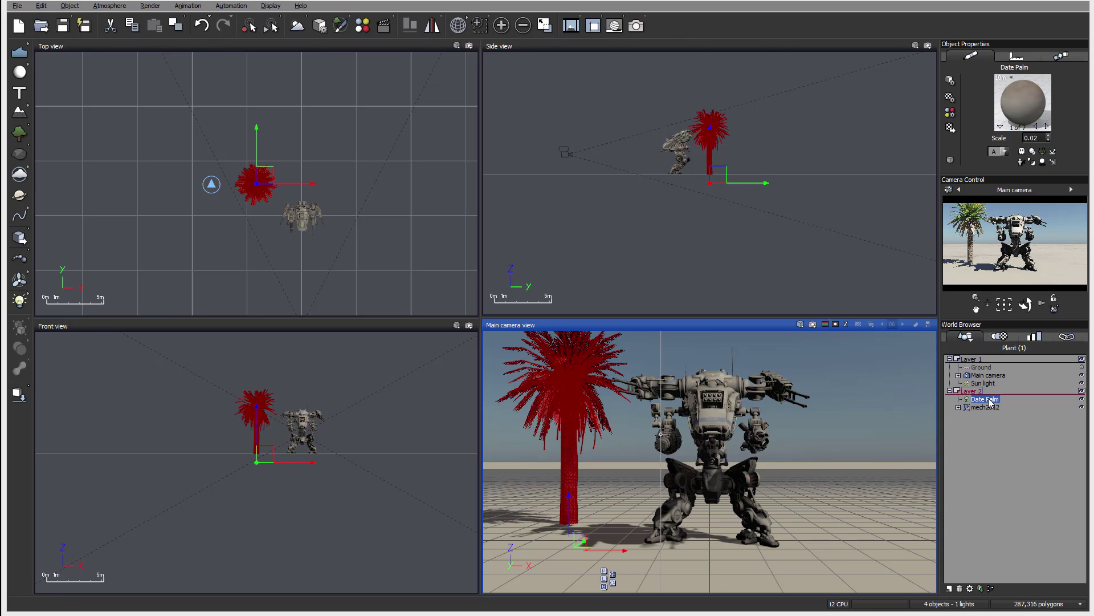
{"action": "left_click", "coordinate": [971, 588]}
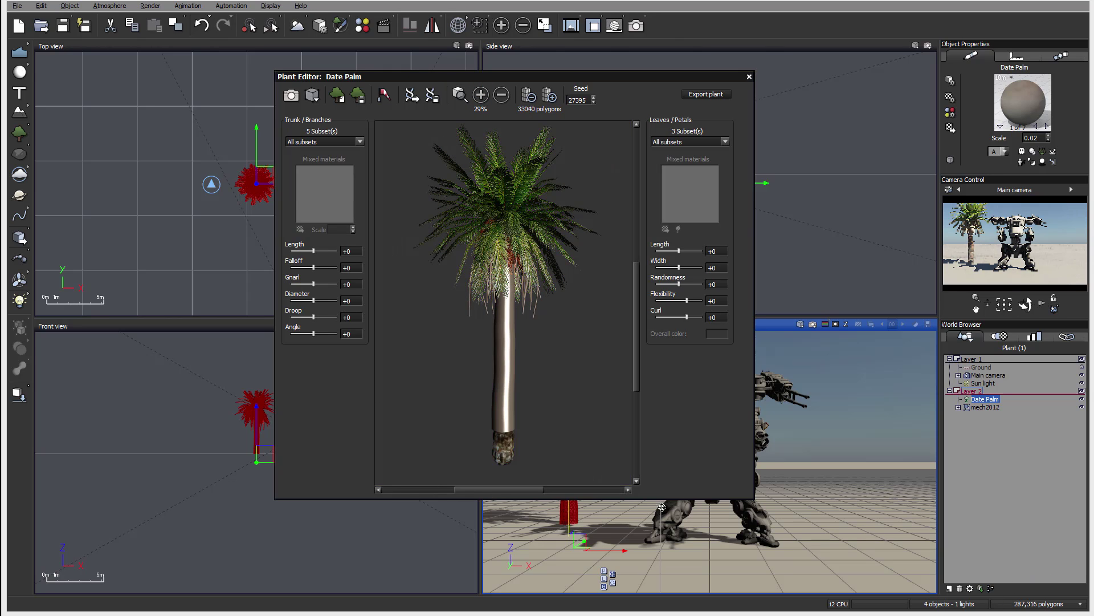
{"action": "left_click", "coordinate": [749, 77]}
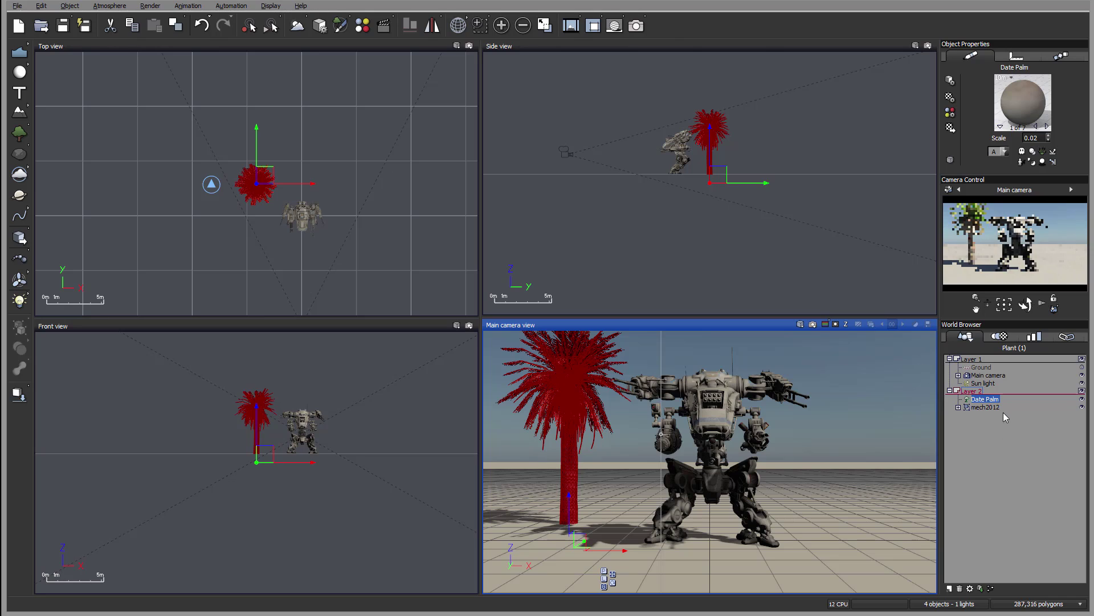
{"action": "left_click", "coordinate": [980, 588]}
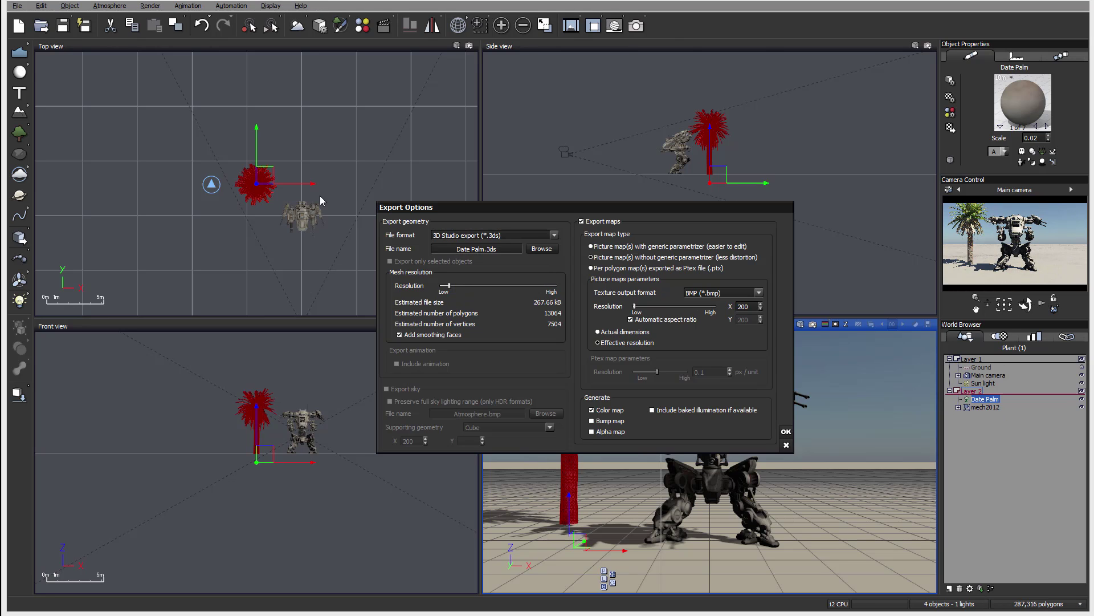
{"action": "left_click", "coordinate": [554, 235]}
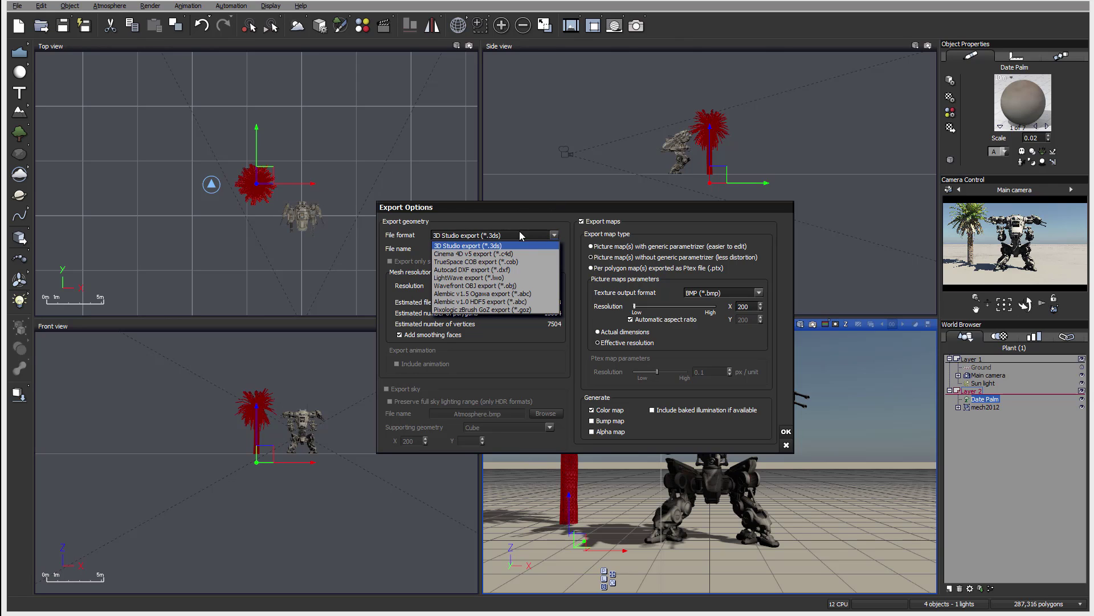
{"action": "left_click", "coordinate": [549, 220]}
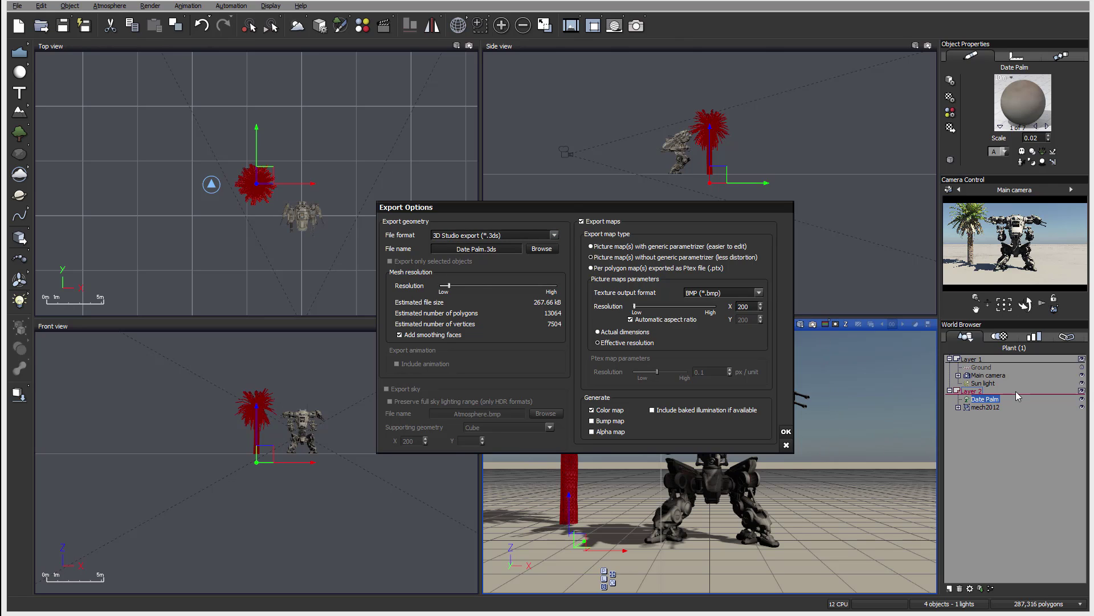
{"action": "left_click", "coordinate": [787, 445]}
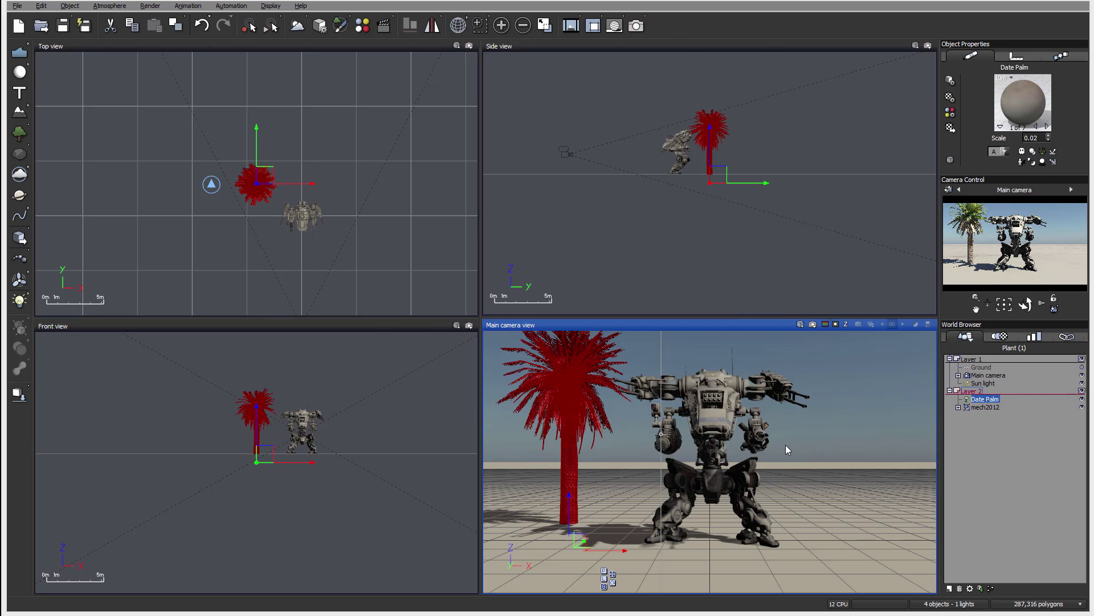
{"action": "left_click", "coordinate": [992, 407]}
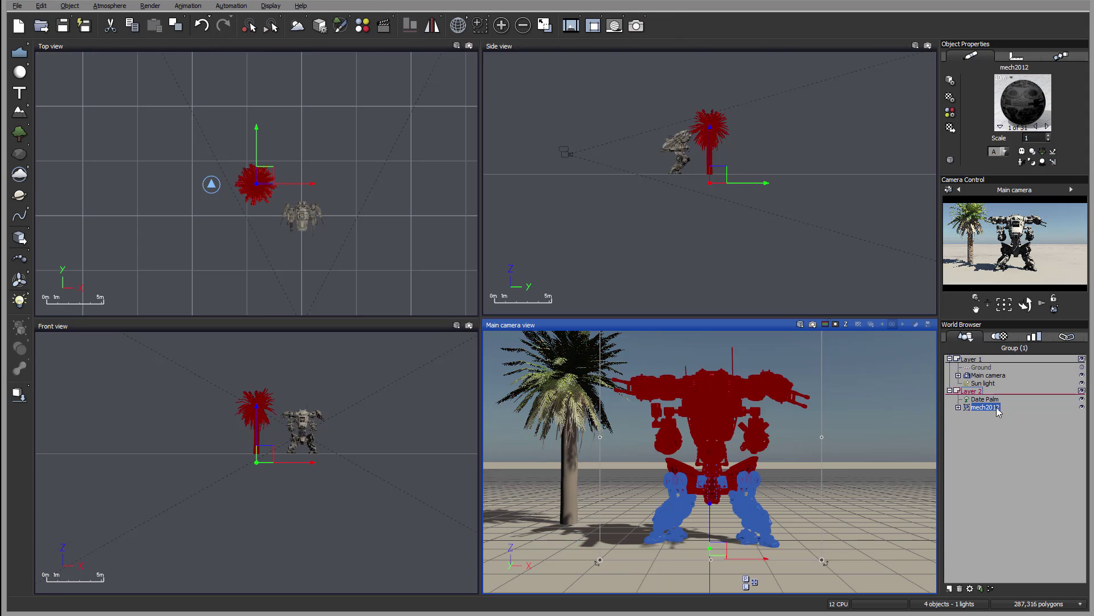
{"action": "left_click", "coordinate": [981, 589]}
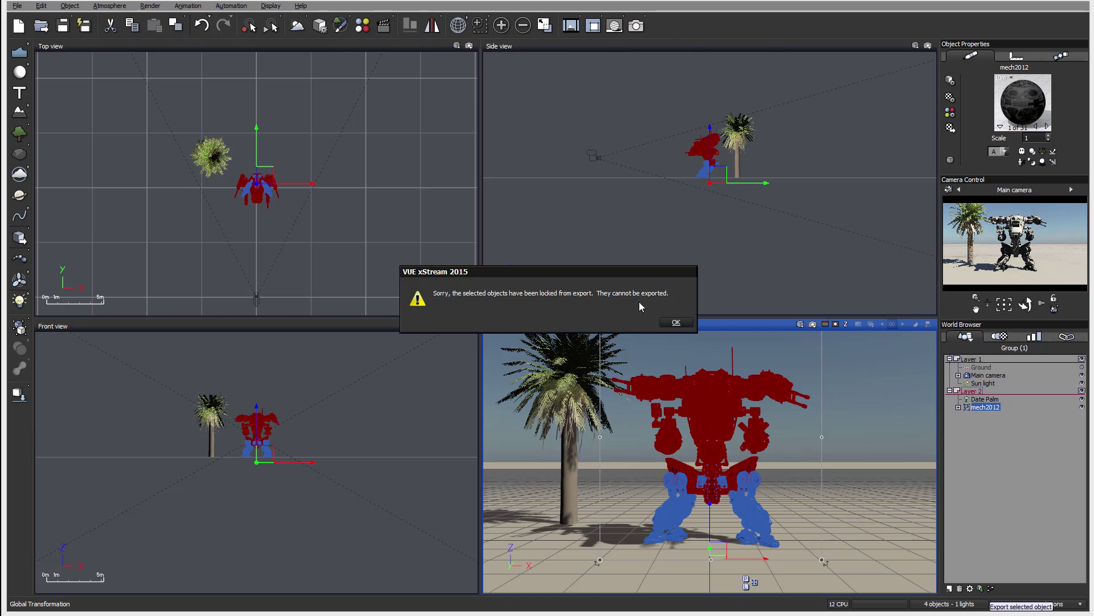
{"action": "left_click", "coordinate": [676, 322]}
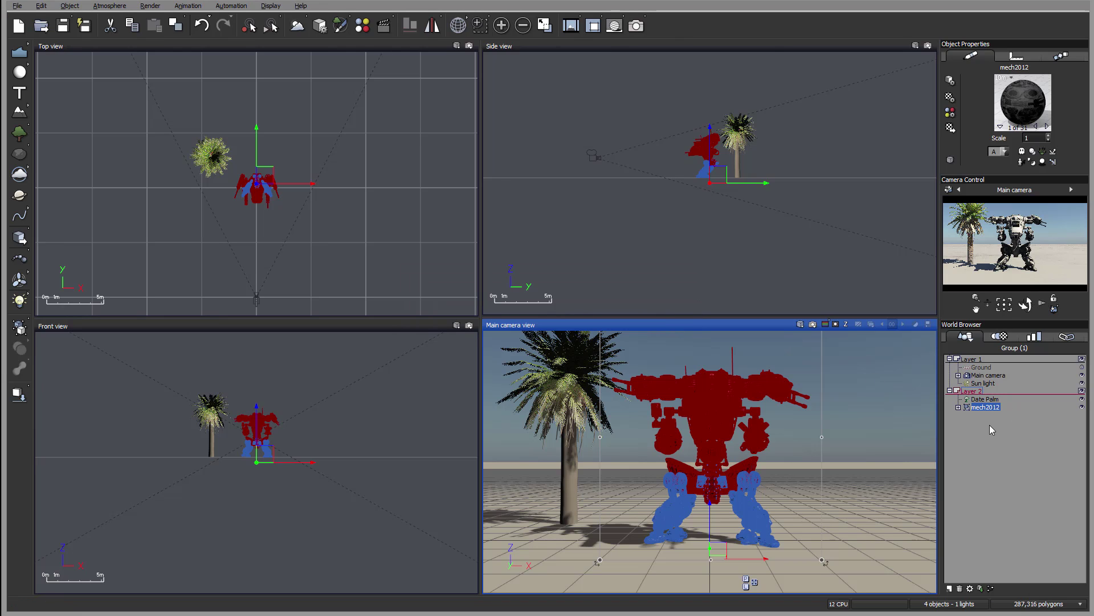
{"action": "left_click", "coordinate": [992, 589]}
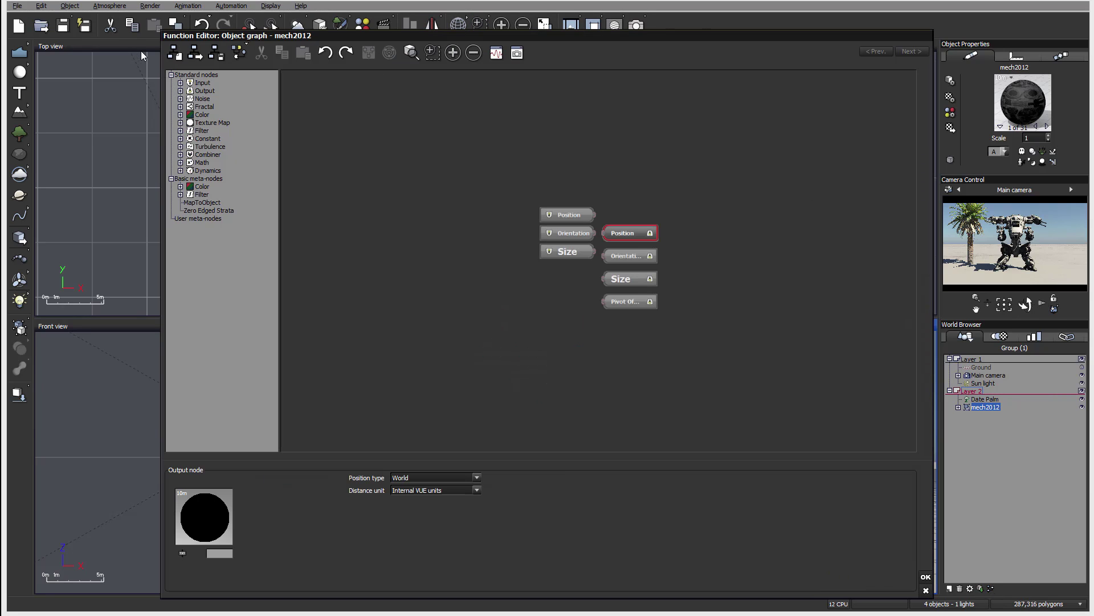
{"action": "left_click_drag", "start_coordinate": [160, 29], "coordinate": [131, 64]}
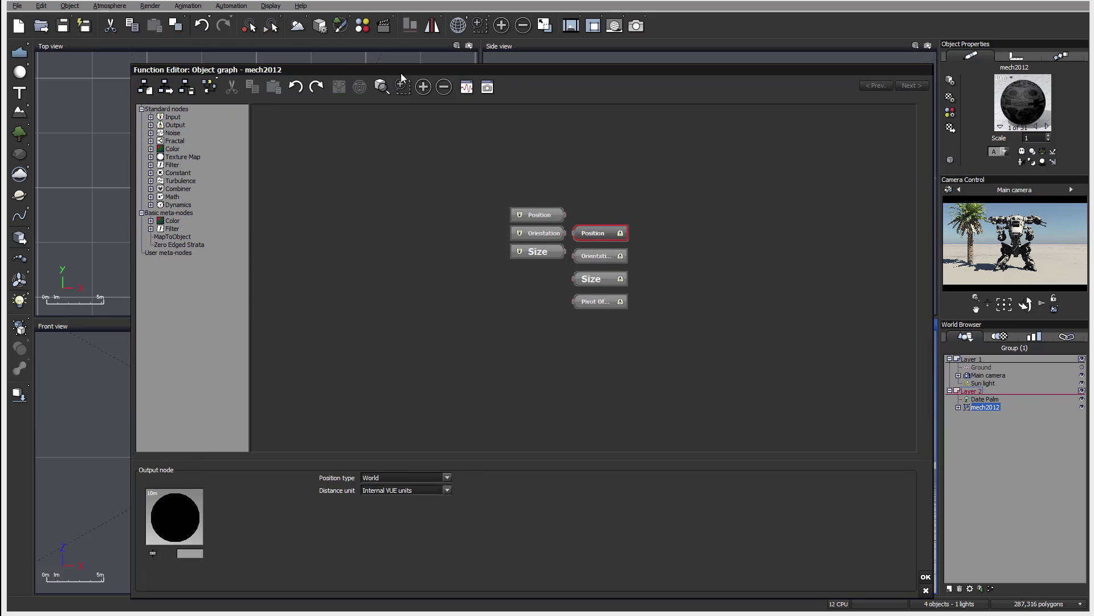
{"action": "left_click_drag", "start_coordinate": [454, 73], "coordinate": [444, 21]}
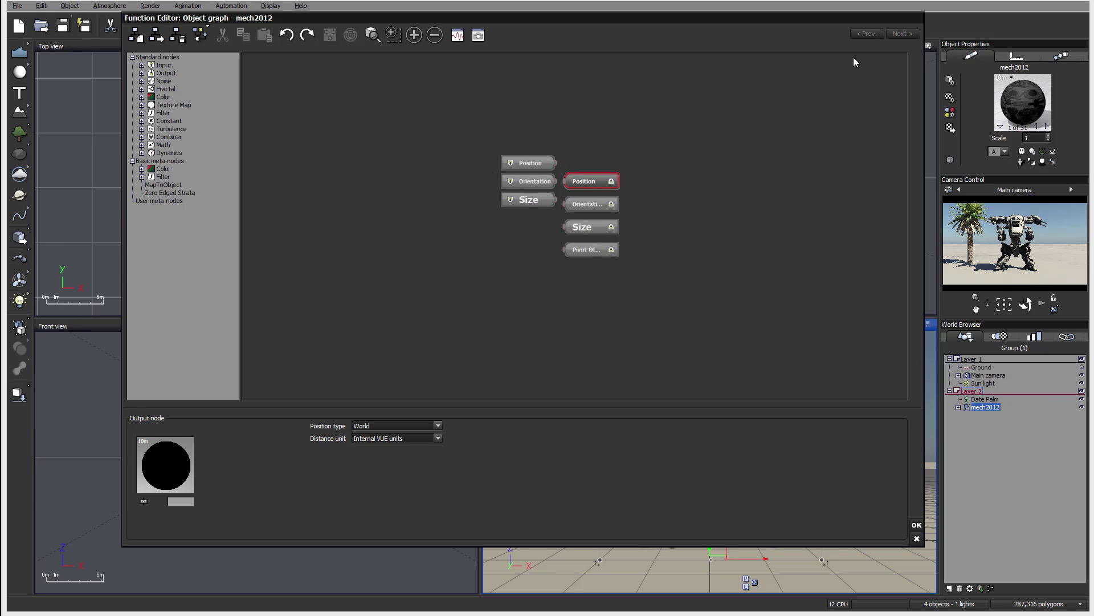
{"action": "left_click", "coordinate": [918, 539]}
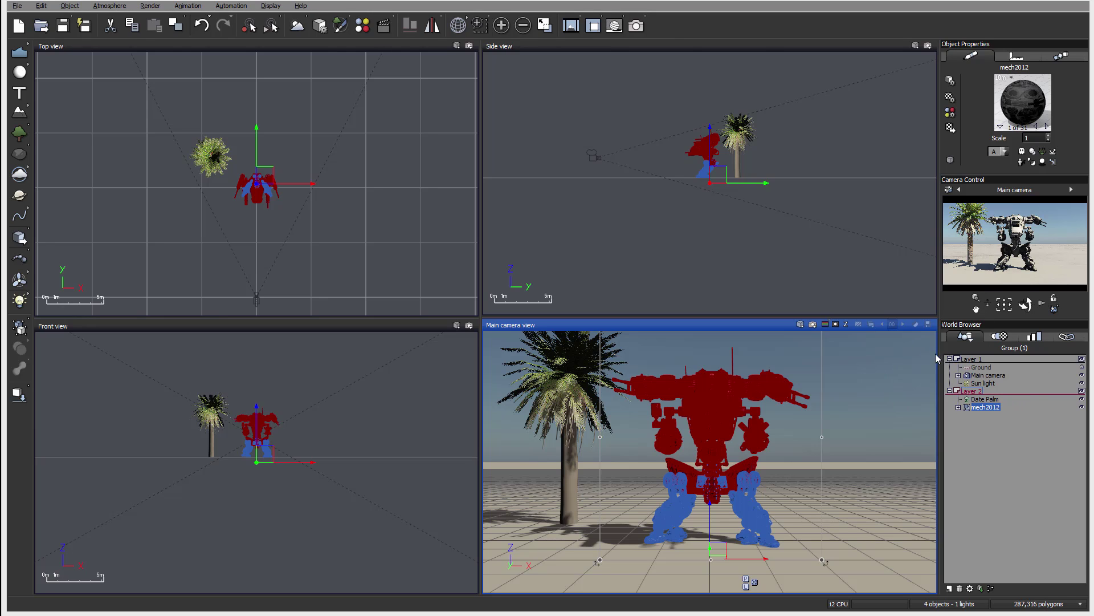
Widen the side panels and rebalance the World Browser and camera preview heights.
{"action": "left_click_drag", "start_coordinate": [939, 352], "coordinate": [920, 351]}
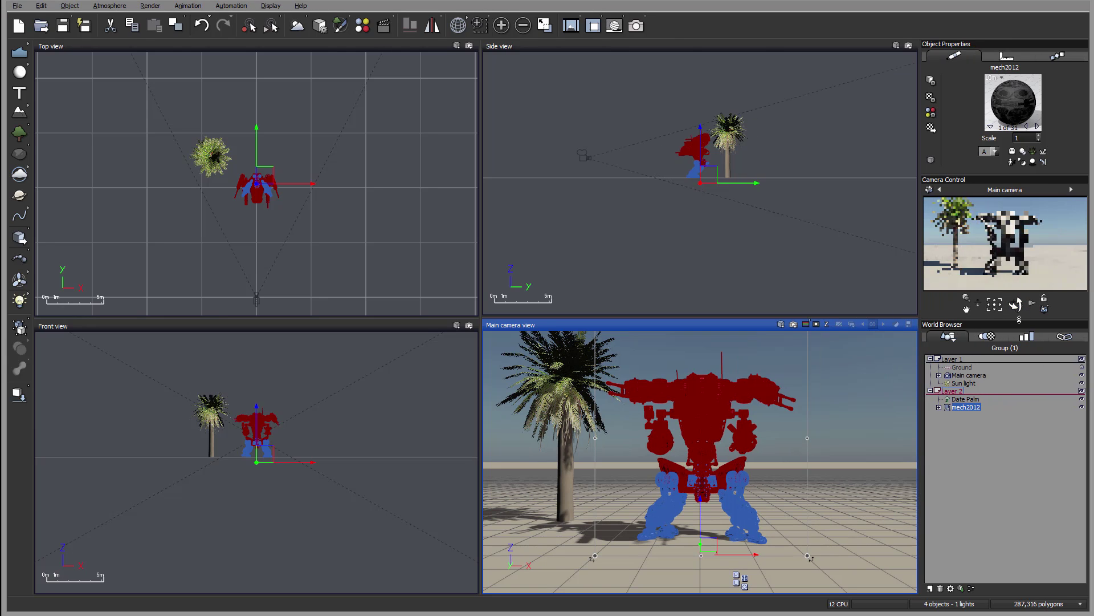
{"action": "left_click_drag", "start_coordinate": [1030, 282], "coordinate": [1033, 252]}
{"action": "left_click_drag", "start_coordinate": [1001, 372], "coordinate": [1002, 322]}
Cycle through the Materials, Layers and Objects tabs, ending on the Materials list.
{"action": "left_click", "coordinate": [986, 340]}
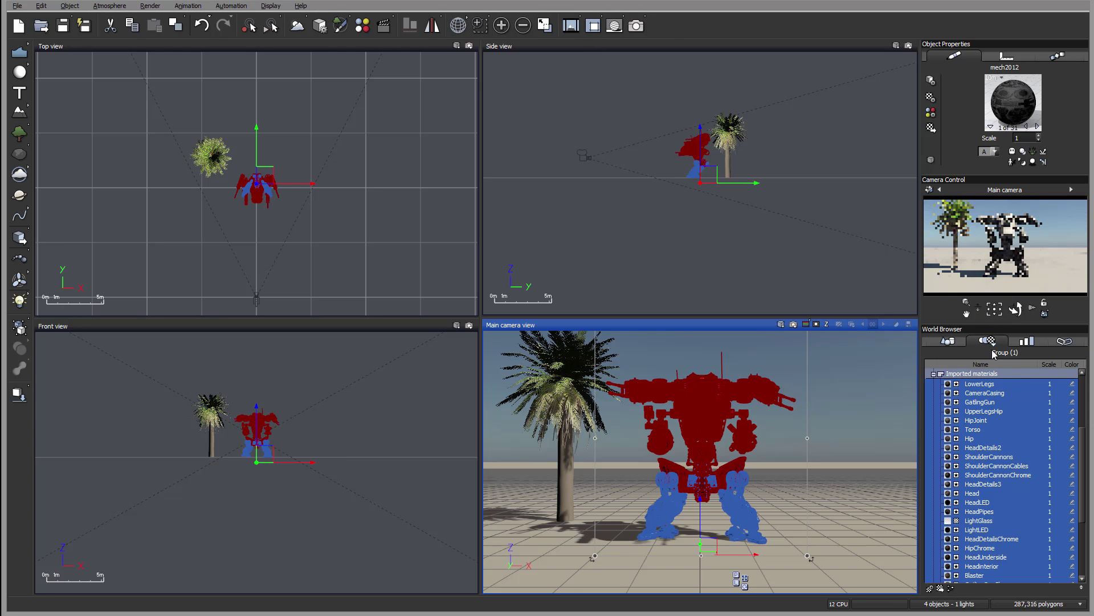
{"action": "left_click", "coordinate": [1050, 365]}
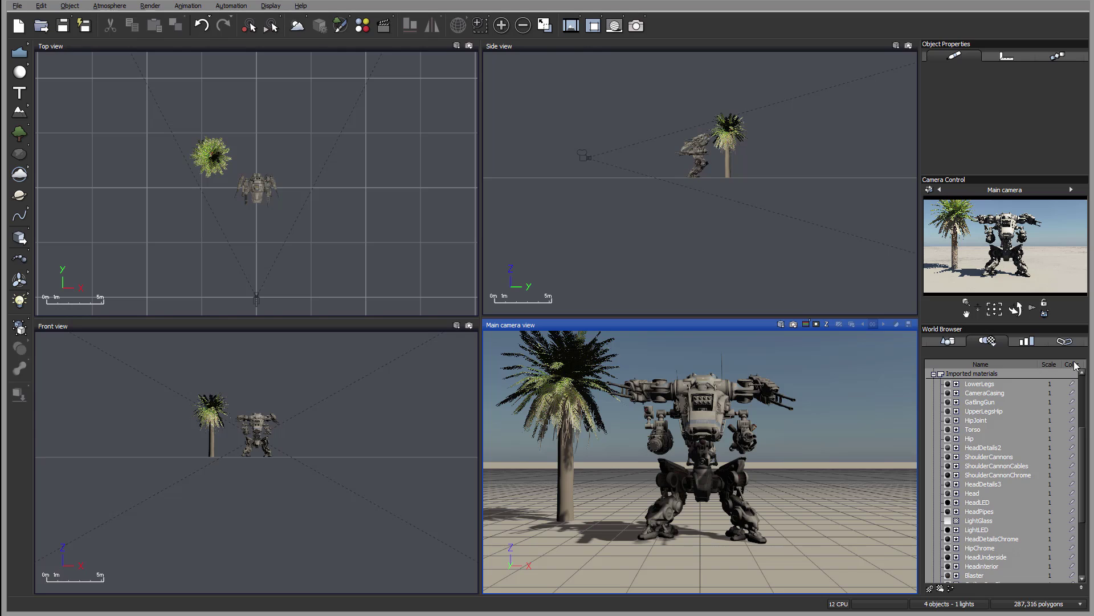
{"action": "left_click", "coordinate": [1025, 343]}
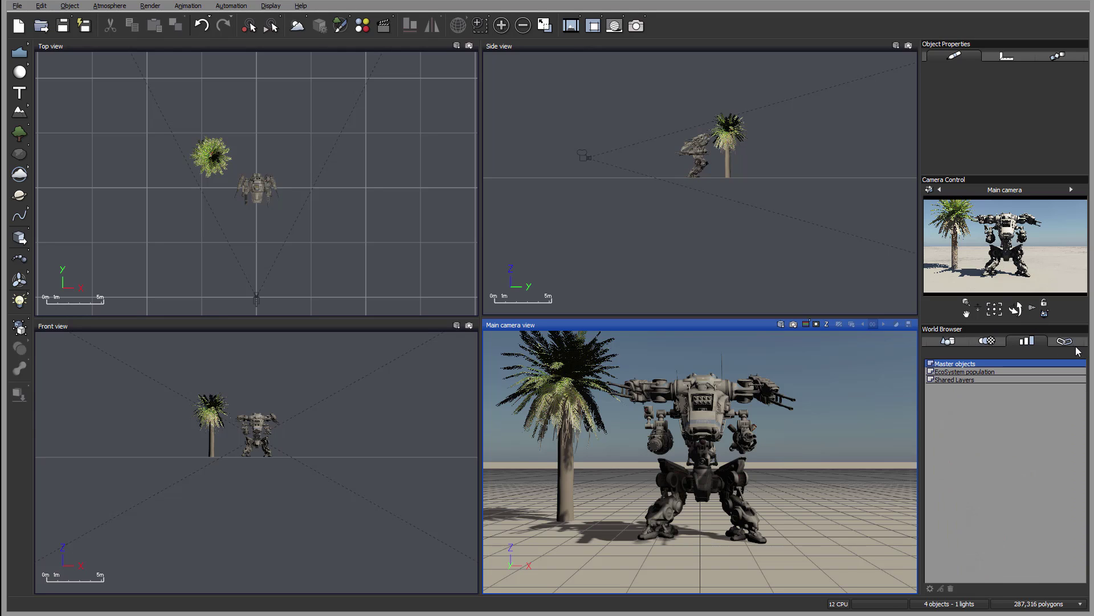
{"action": "left_click", "coordinate": [950, 343]}
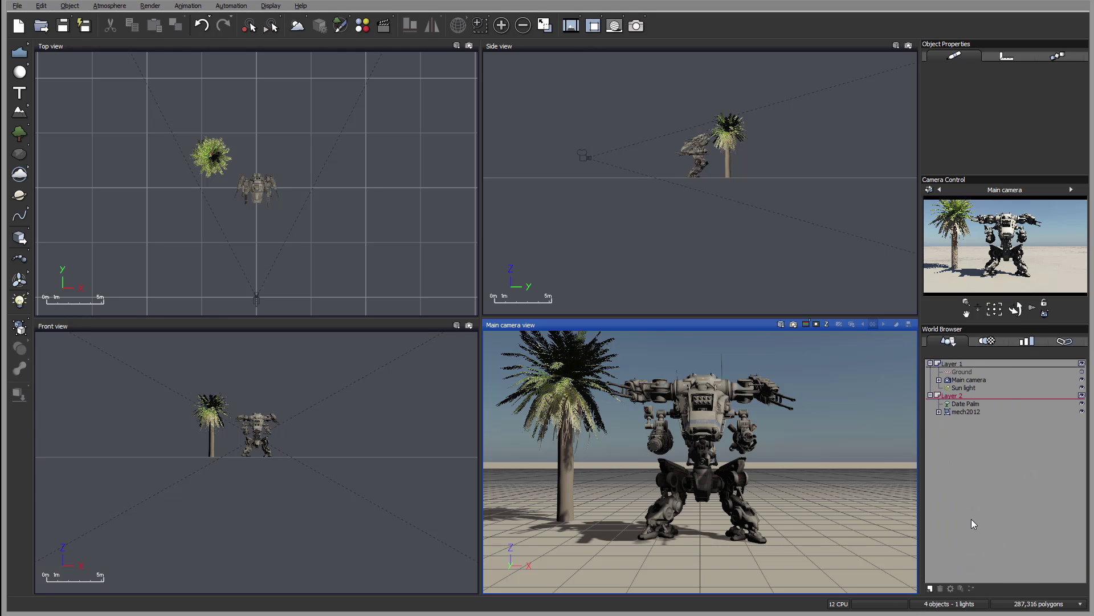
{"action": "left_click", "coordinate": [998, 343]}
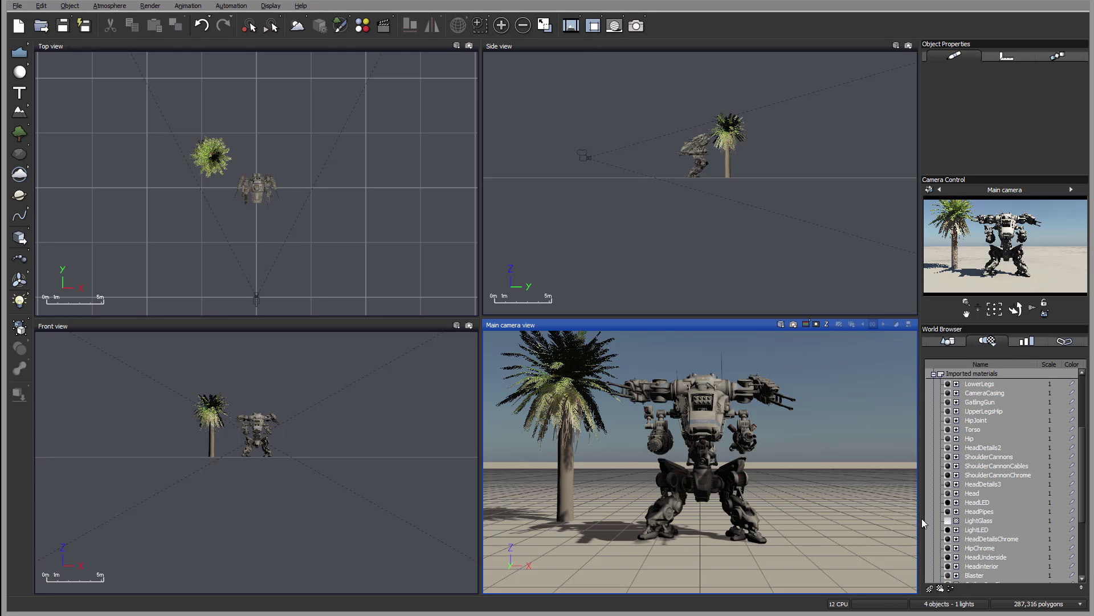
{"action": "left_click", "coordinate": [955, 343]}
{"action": "left_click", "coordinate": [987, 342]}
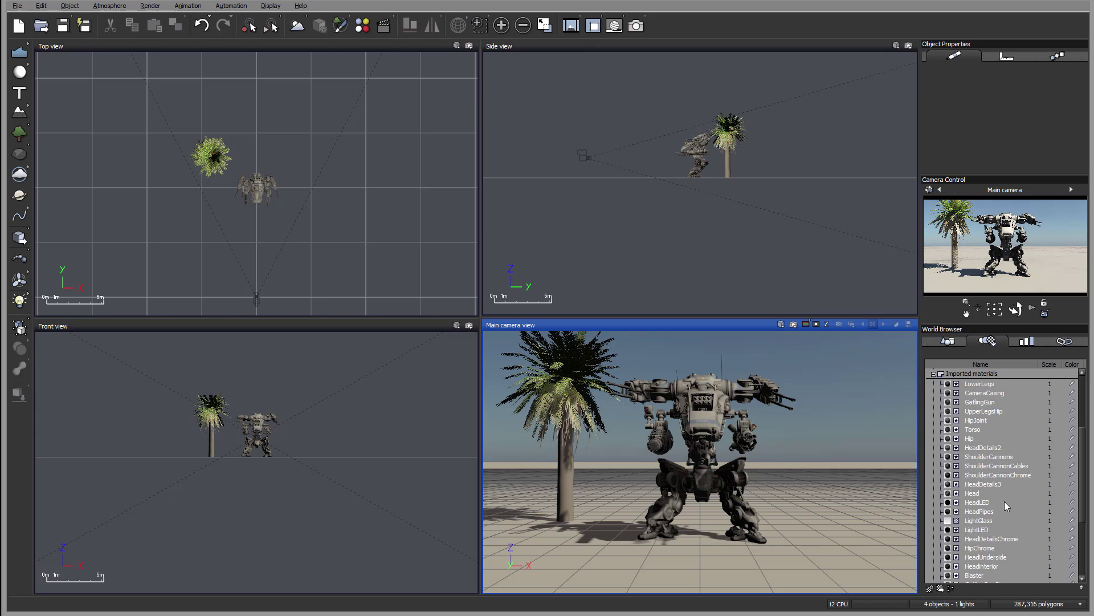
Open the Hip material in the Advanced Material Editor, close it, and return to Objects.
{"action": "left_click", "coordinate": [976, 439]}
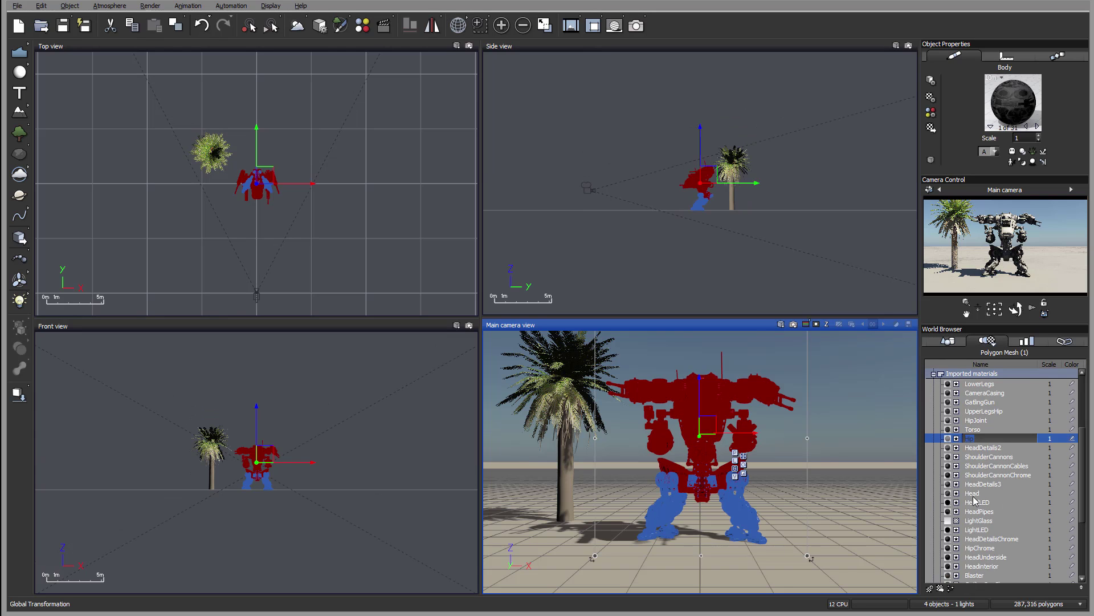
{"action": "left_click", "coordinate": [930, 588]}
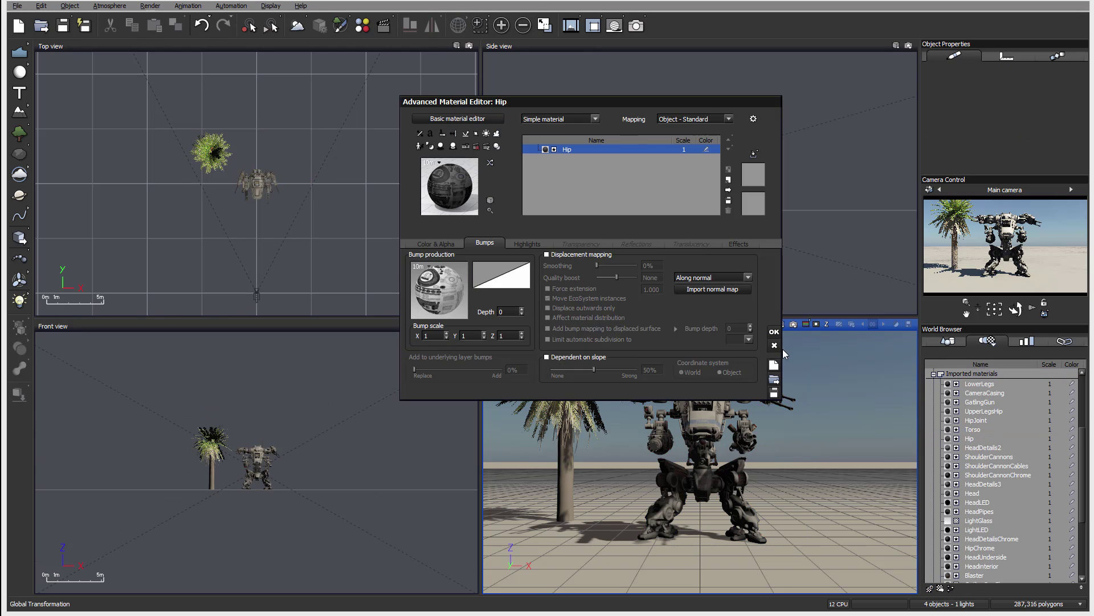
{"action": "left_click", "coordinate": [774, 332]}
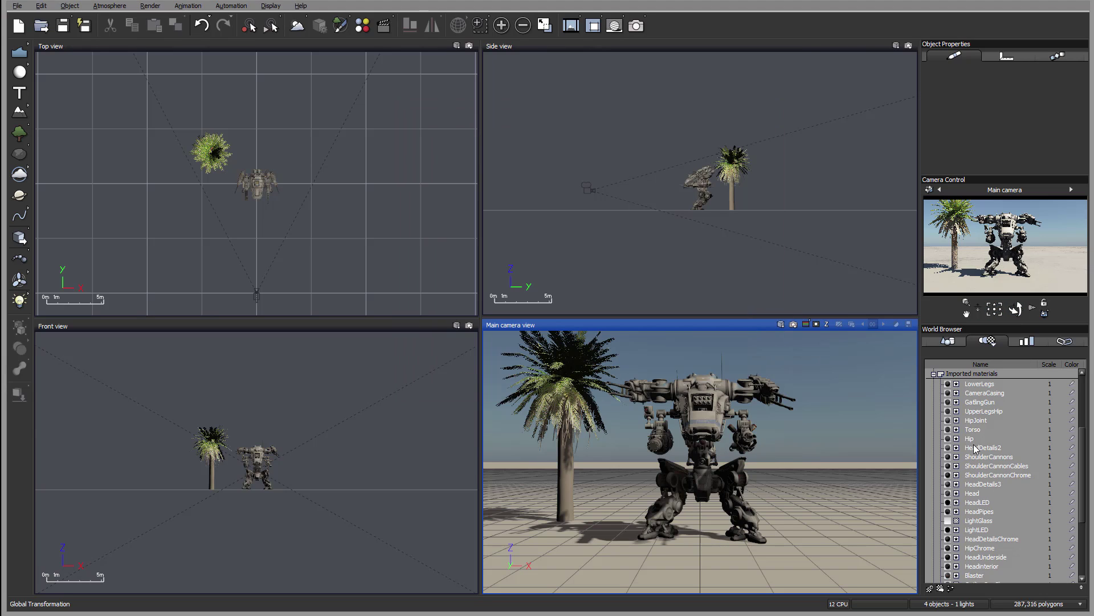
{"action": "left_click", "coordinate": [948, 340]}
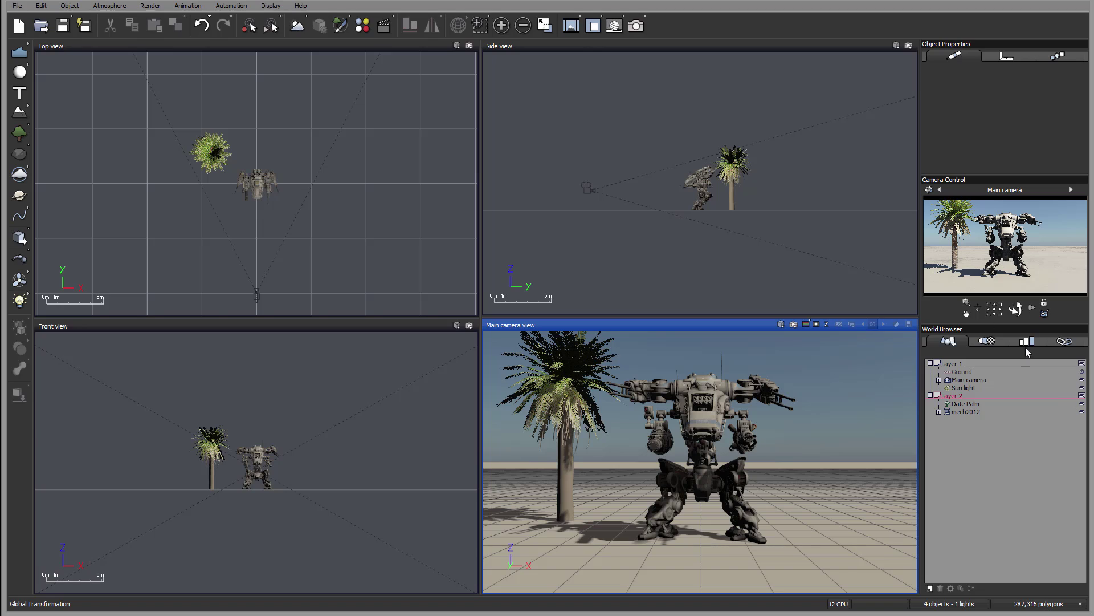